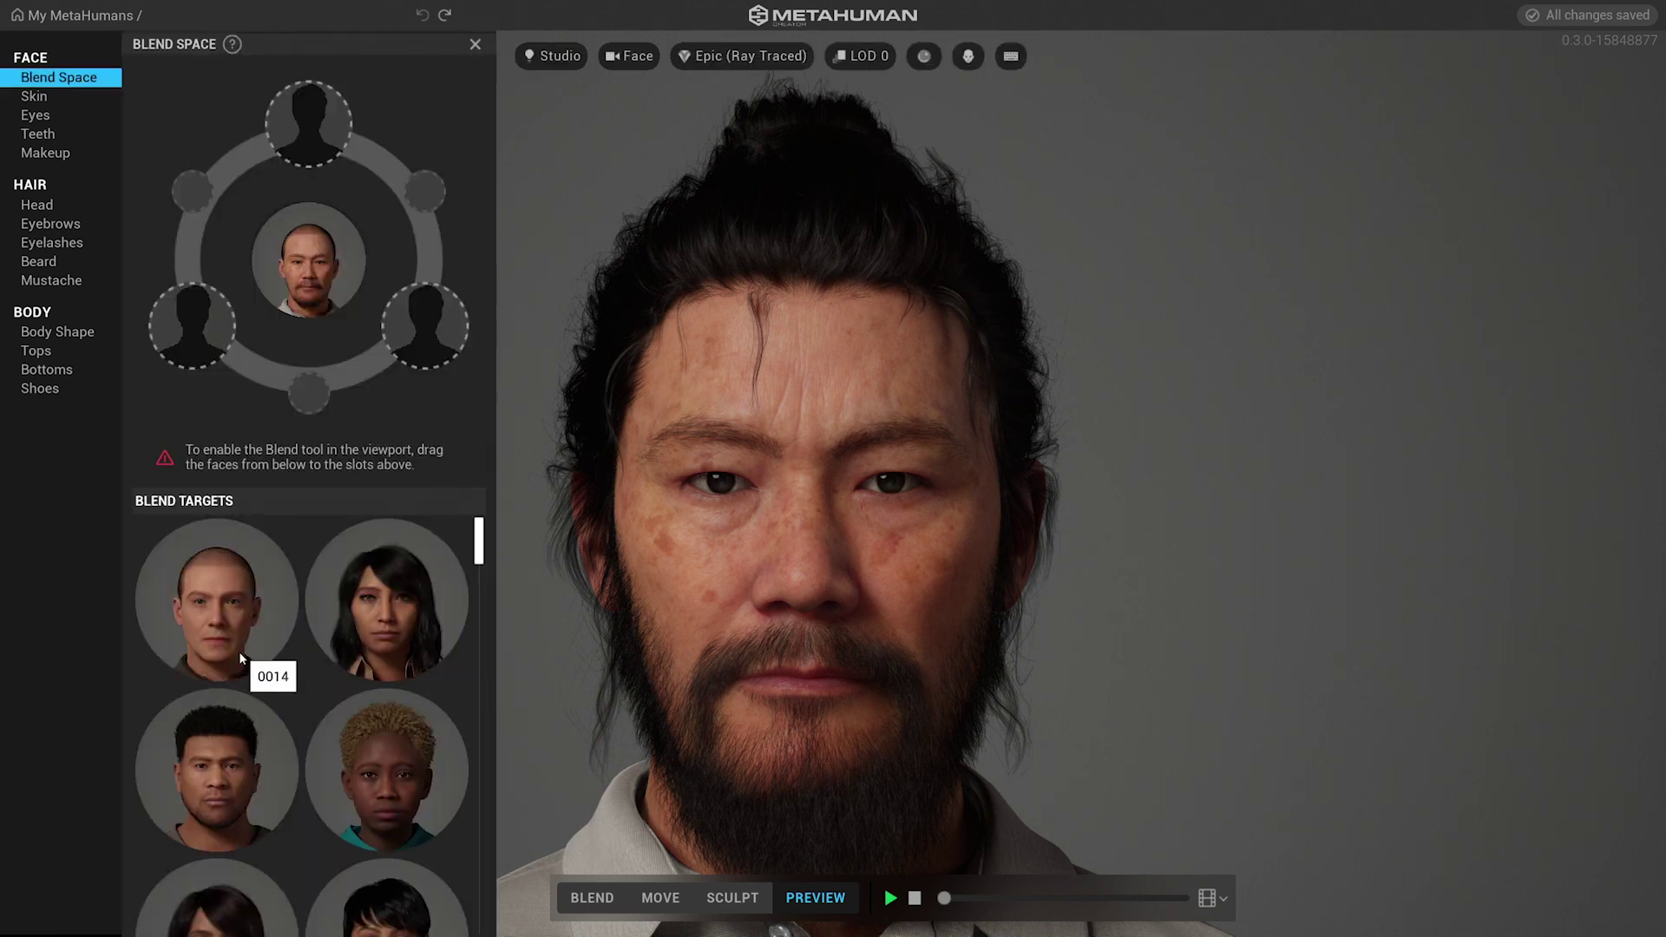
Drag a Blend Targets face into the top blend slot around the bearded character
{"action": "left_click_drag", "start_coordinate": [336, 664], "coordinate": [326, 130]}
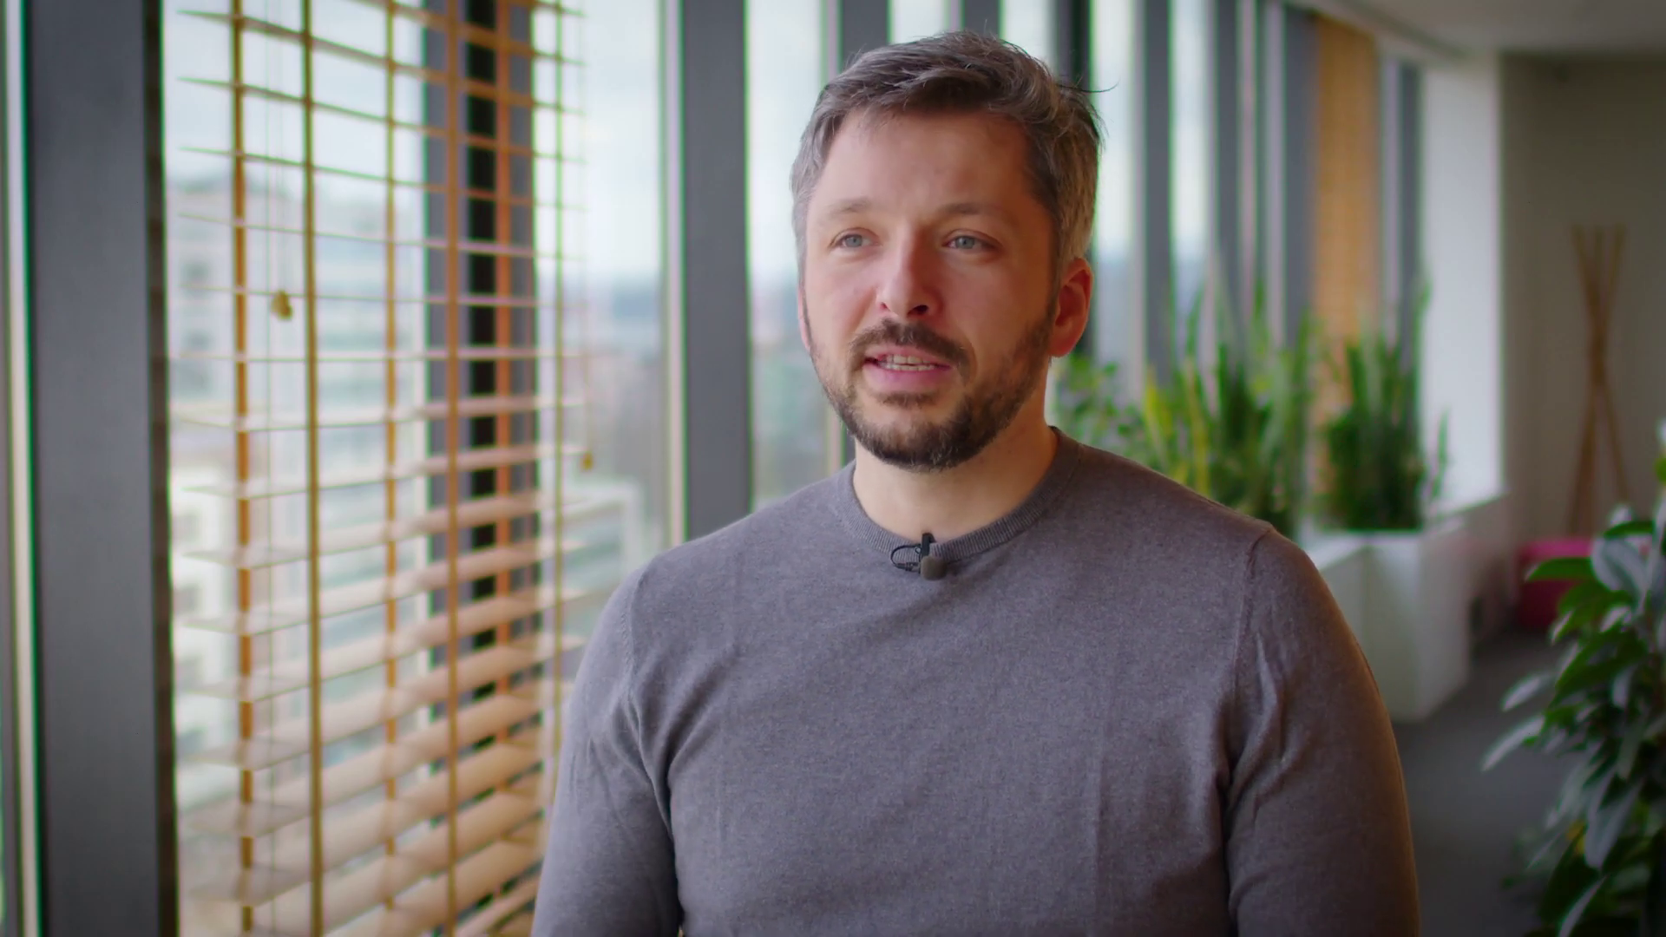
Browse the Hair > Head styles to replace the buzz cut with shoulder-length dark hair
{"action": "left_click", "coordinate": [57, 206]}
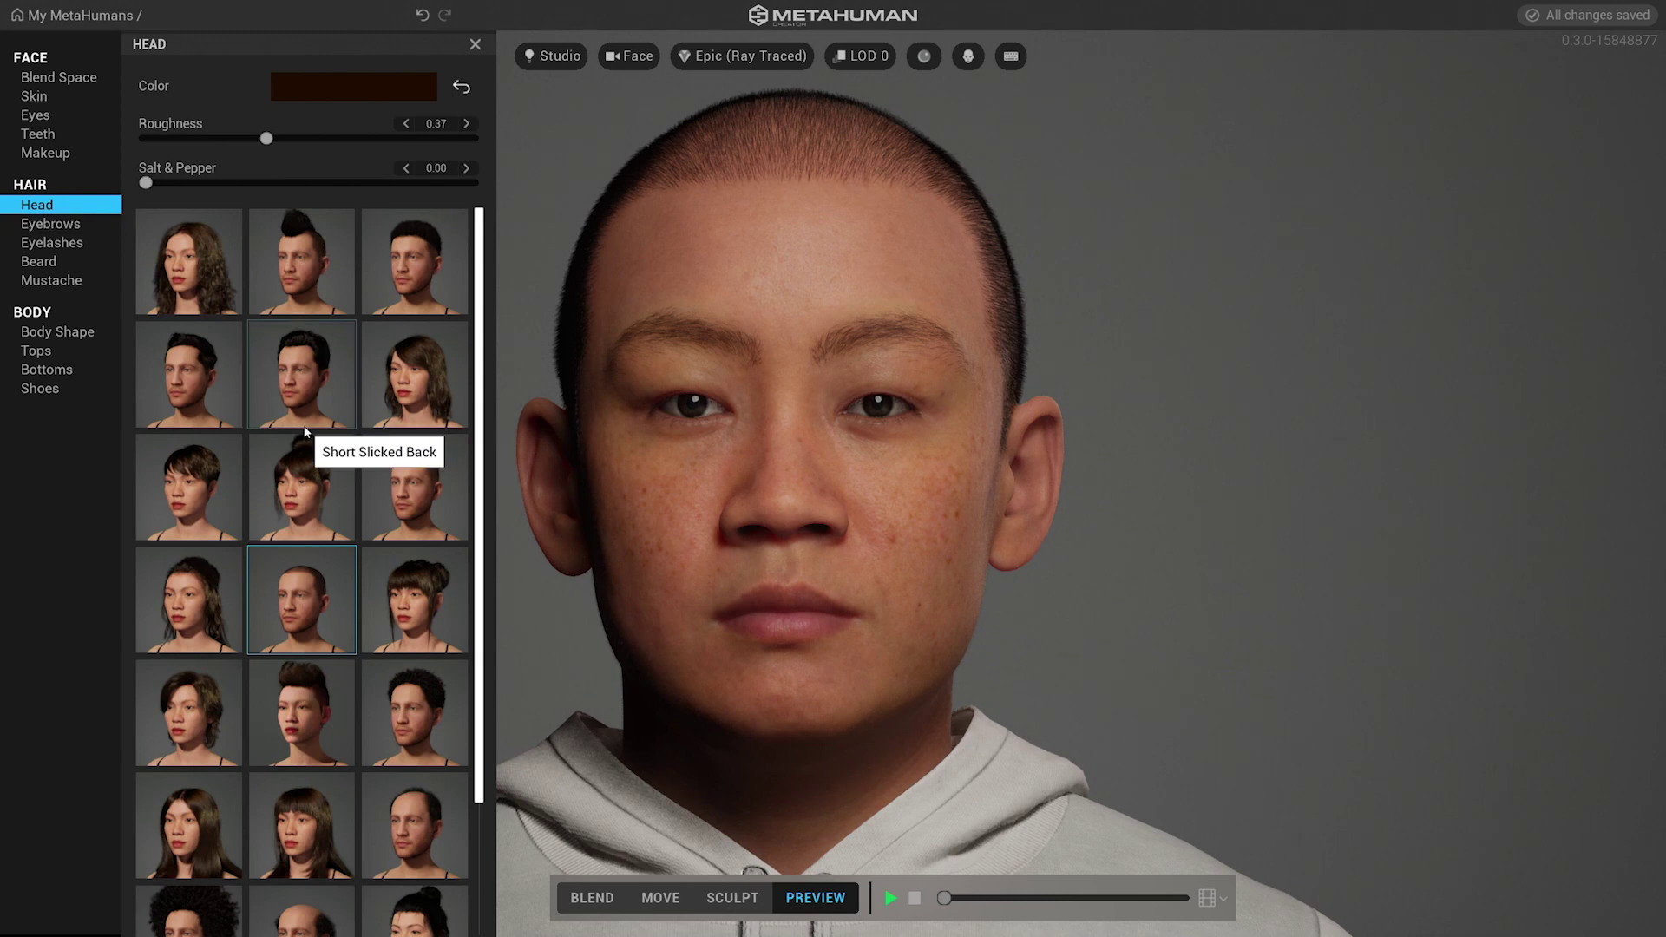
{"action": "scroll", "coordinate": [305, 451], "scroll_direction": "down", "scroll_amount": 1}
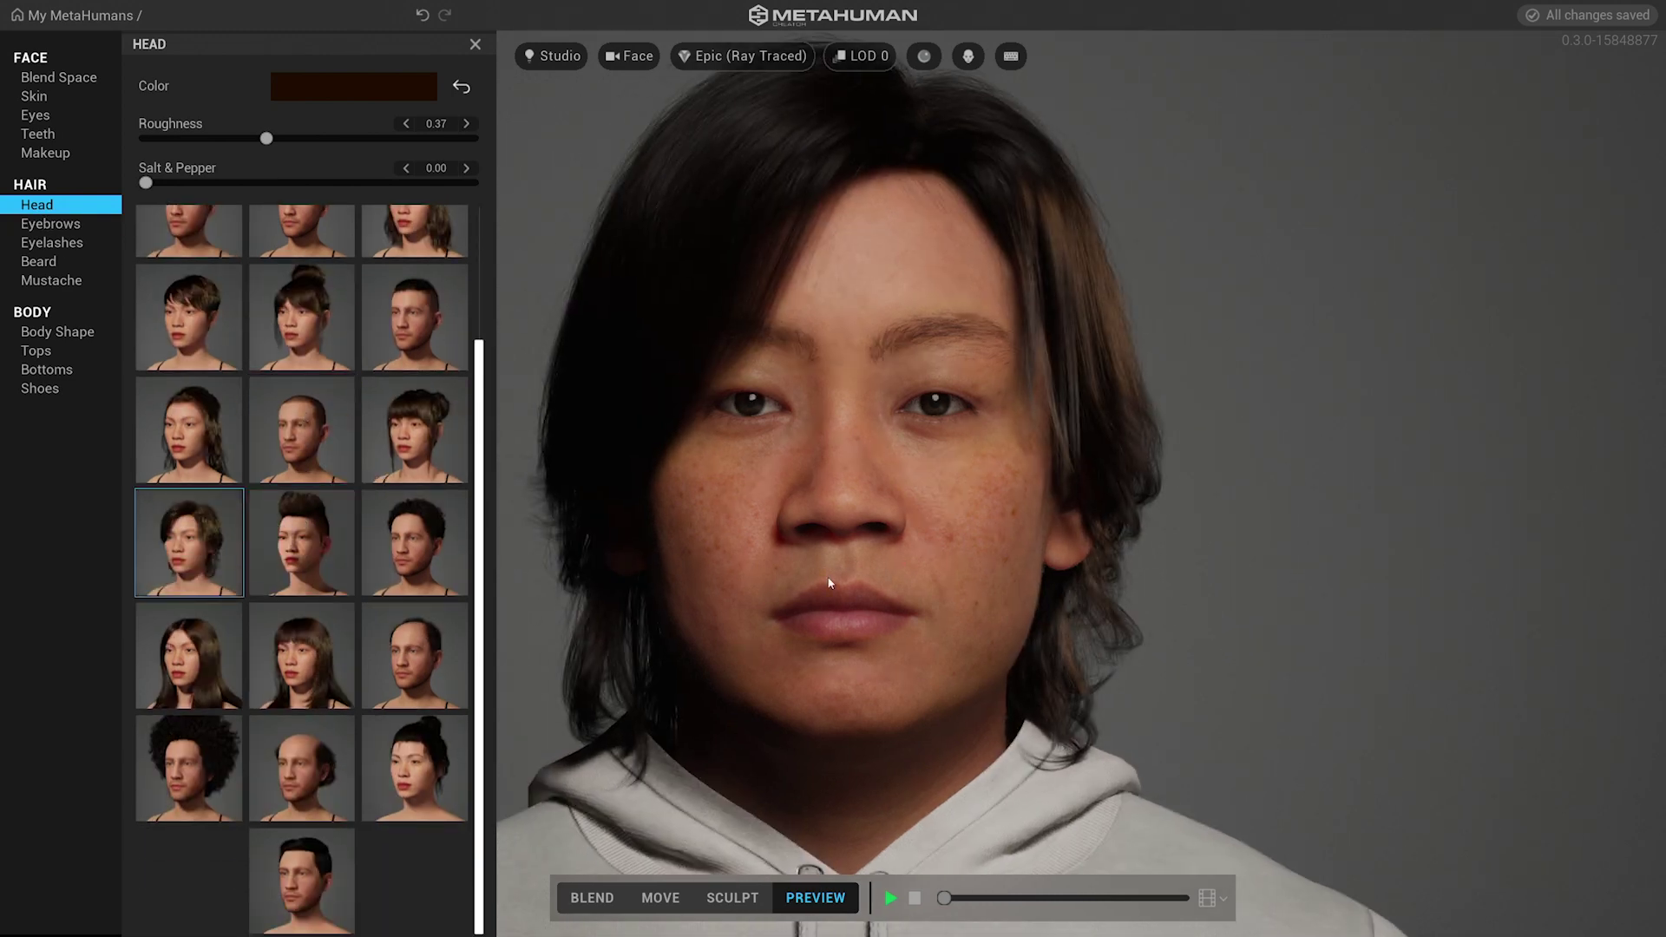
{"action": "scroll", "coordinate": [257, 472], "scroll_direction": "up", "scroll_amount": 2}
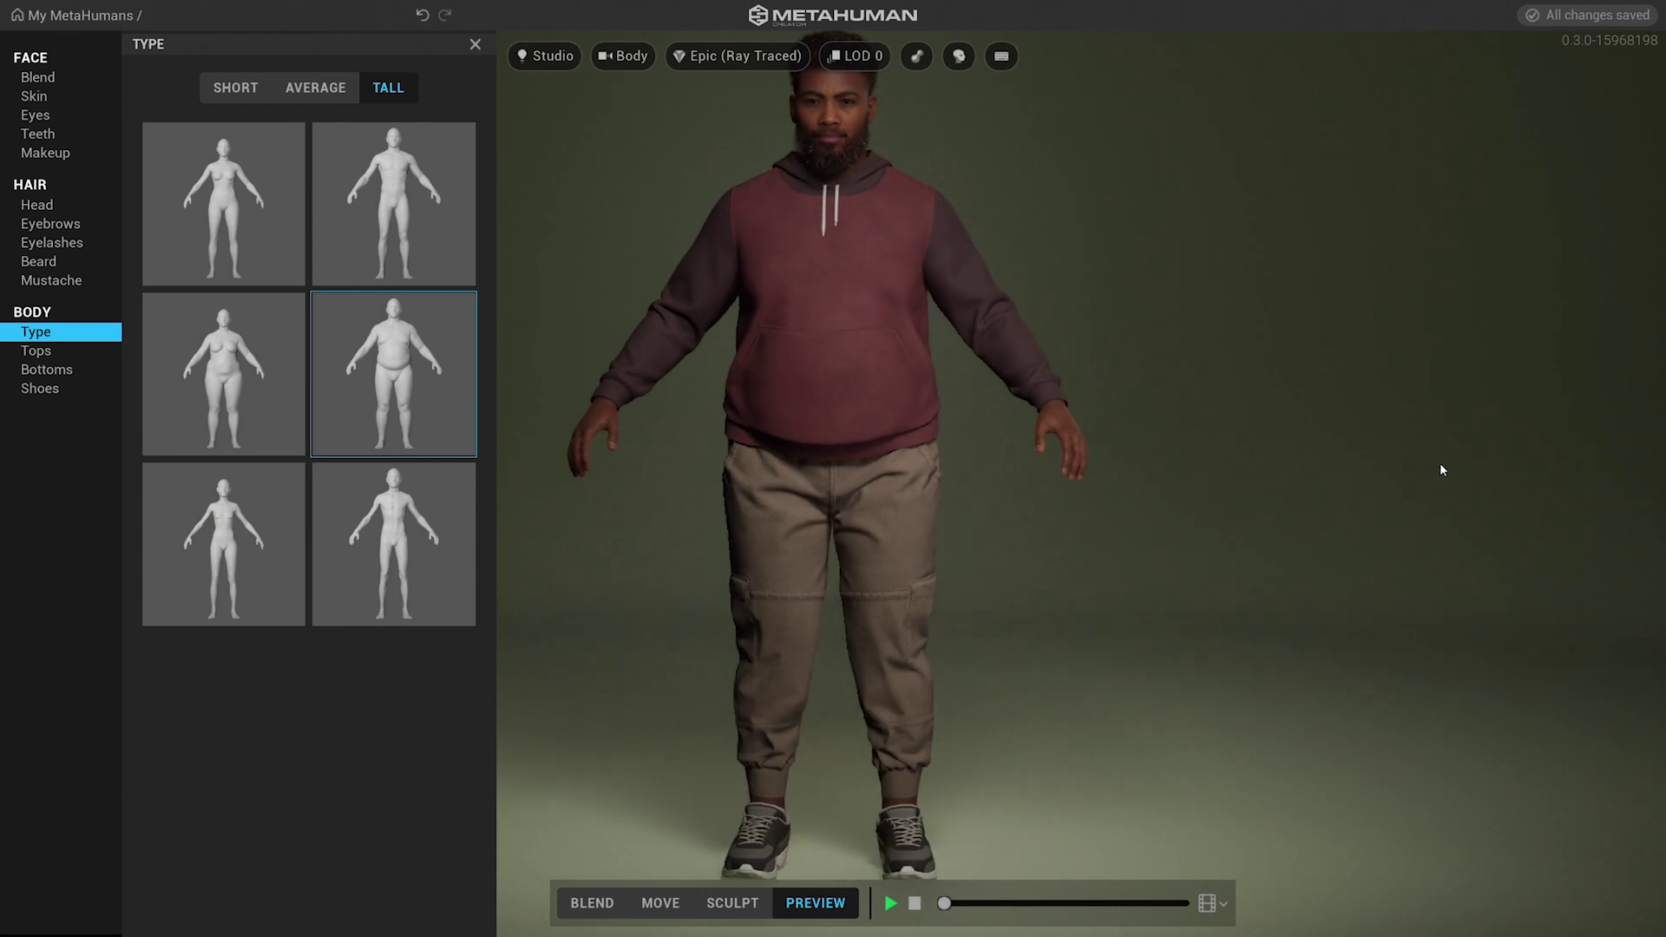
Choose the top-right slimmer tall body type and dress the character in the sweater
{"action": "left_click", "coordinate": [439, 221]}
{"action": "left_click", "coordinate": [39, 351]}
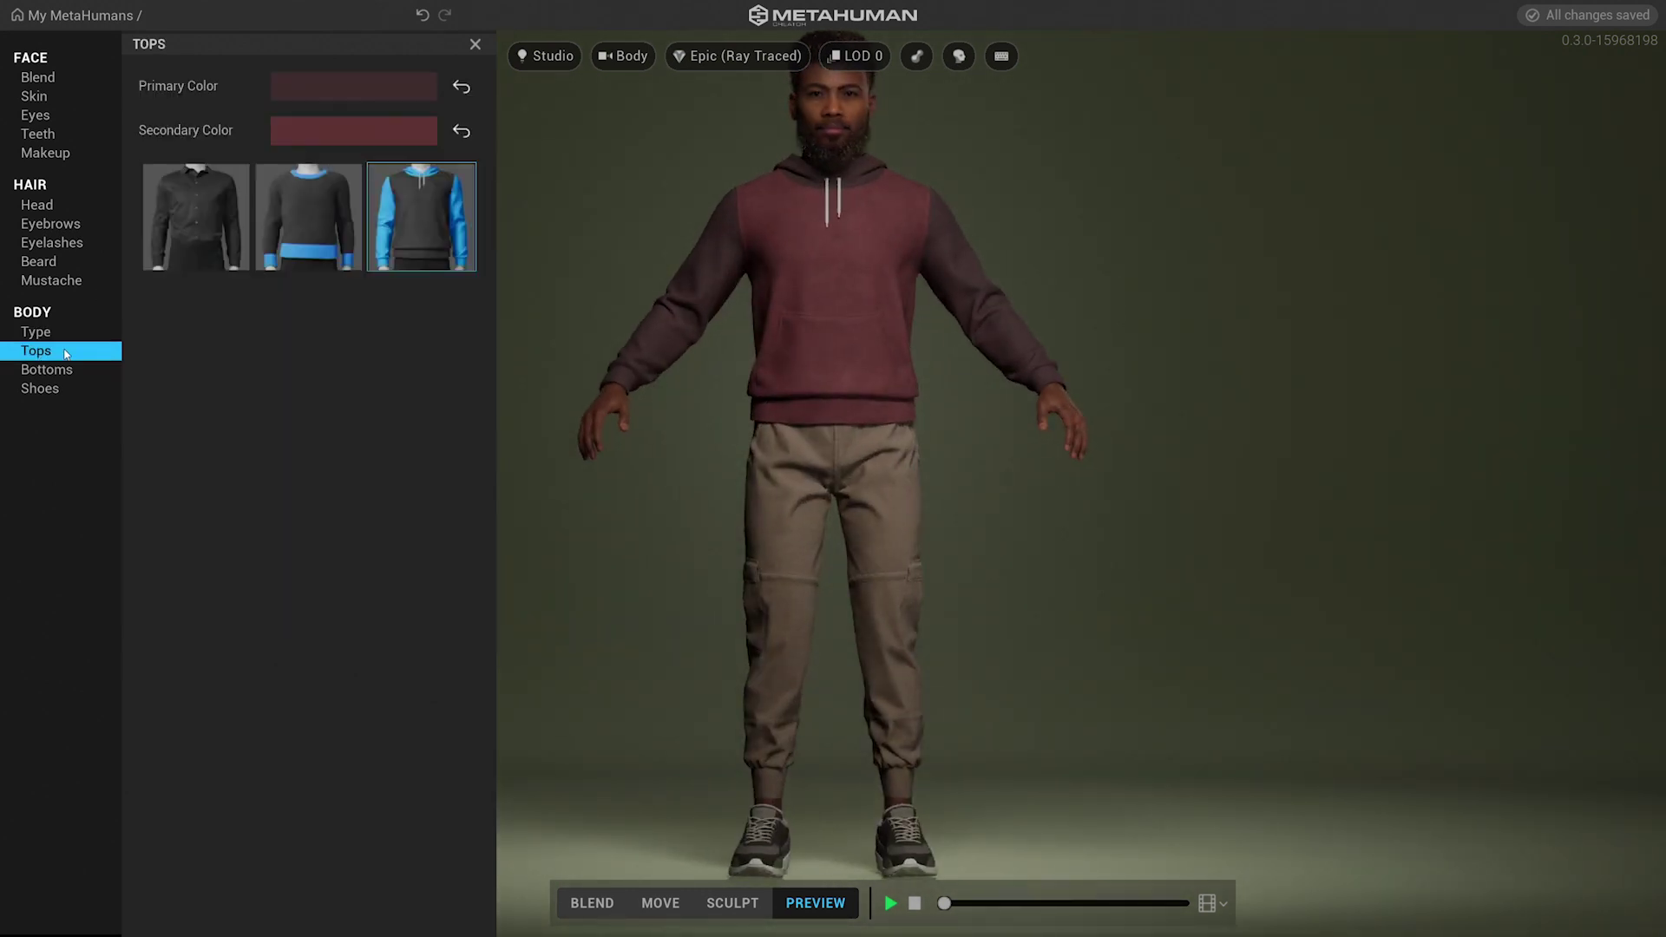
{"action": "left_click", "coordinate": [320, 228]}
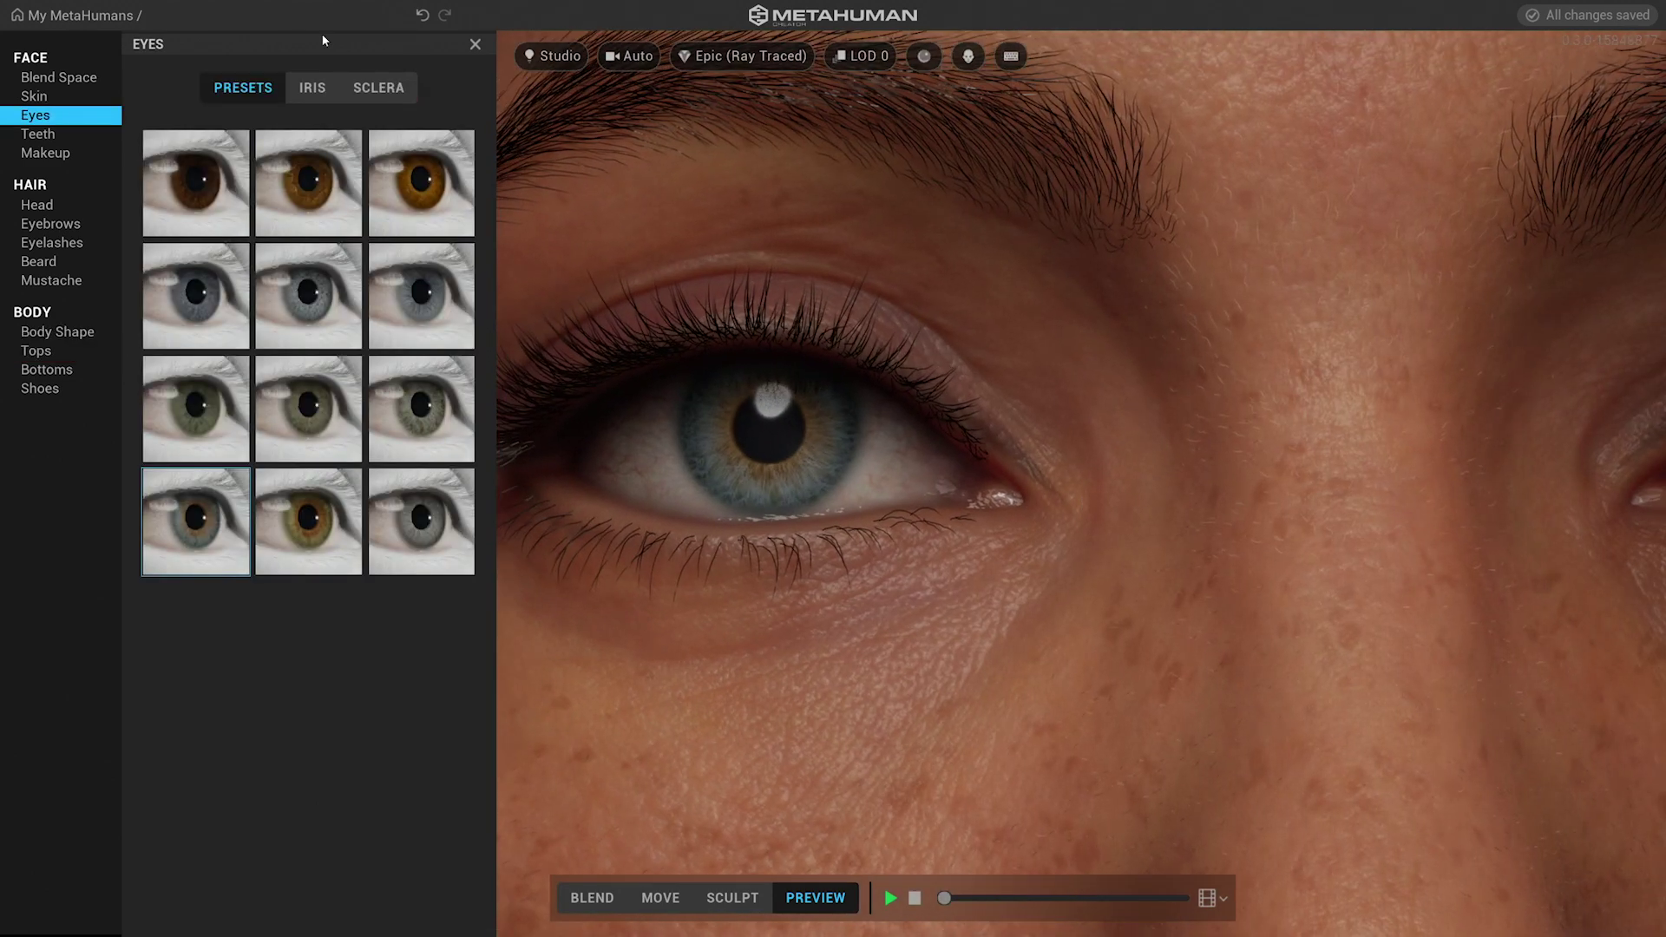
Switch the eye settings from Presets to IRIS and look through the iris options
{"action": "left_click", "coordinate": [313, 88]}
{"action": "scroll", "coordinate": [855, 310], "scroll_direction": "down", "scroll_amount": 3}
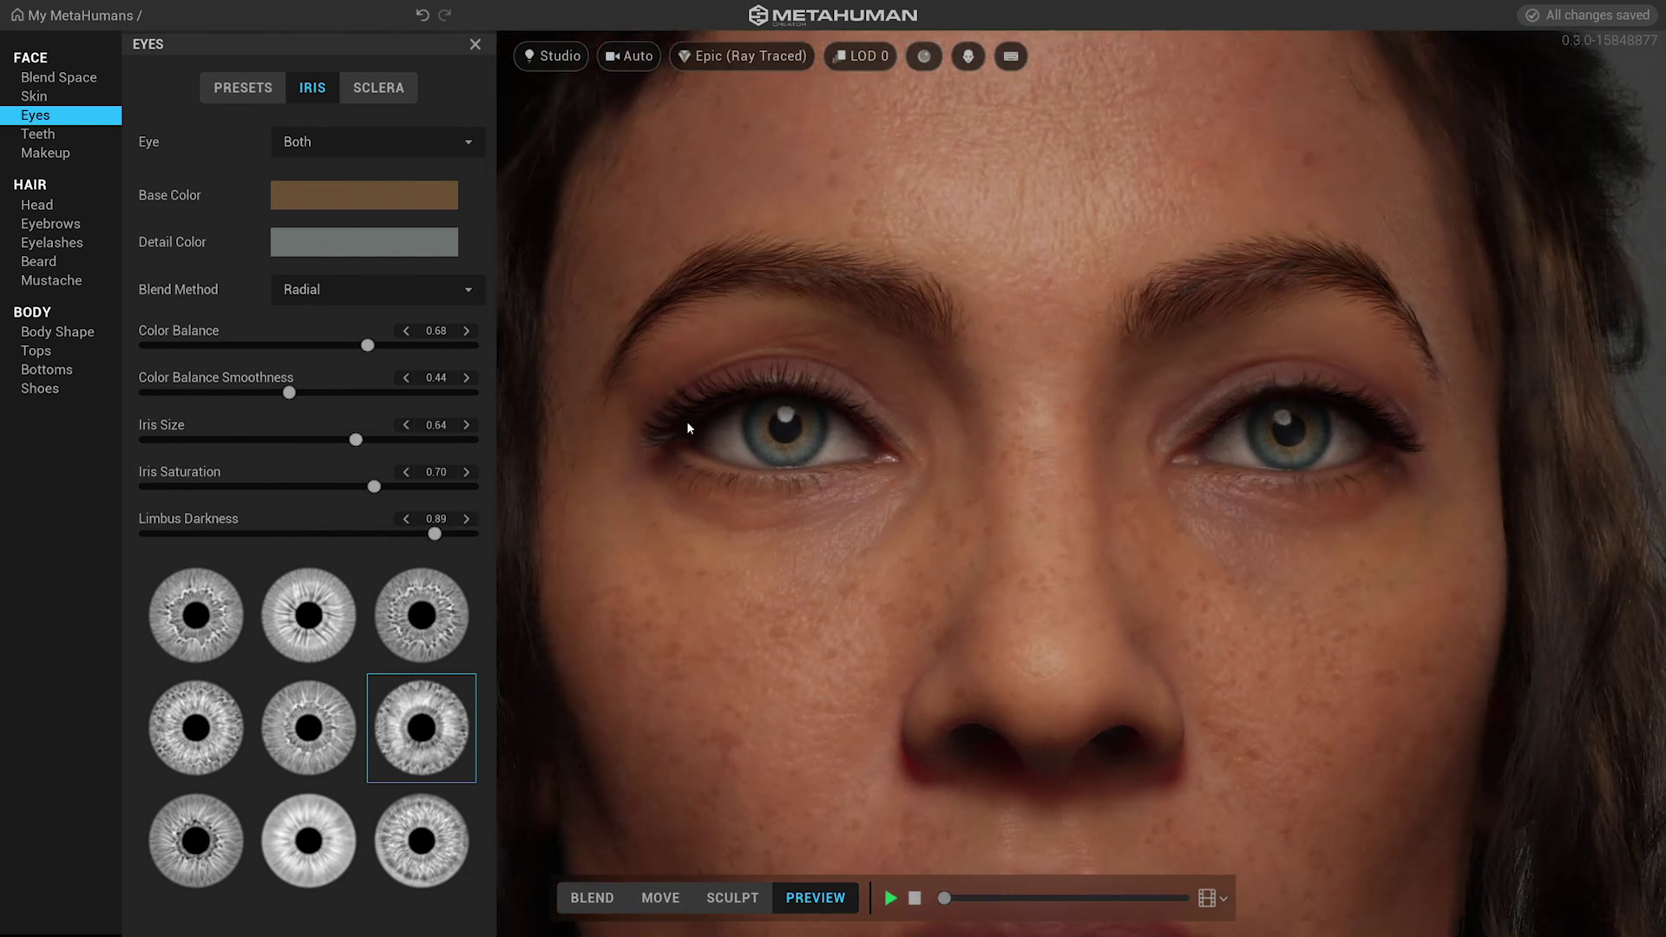
{"action": "scroll", "coordinate": [685, 420], "scroll_direction": "up", "scroll_amount": 3}
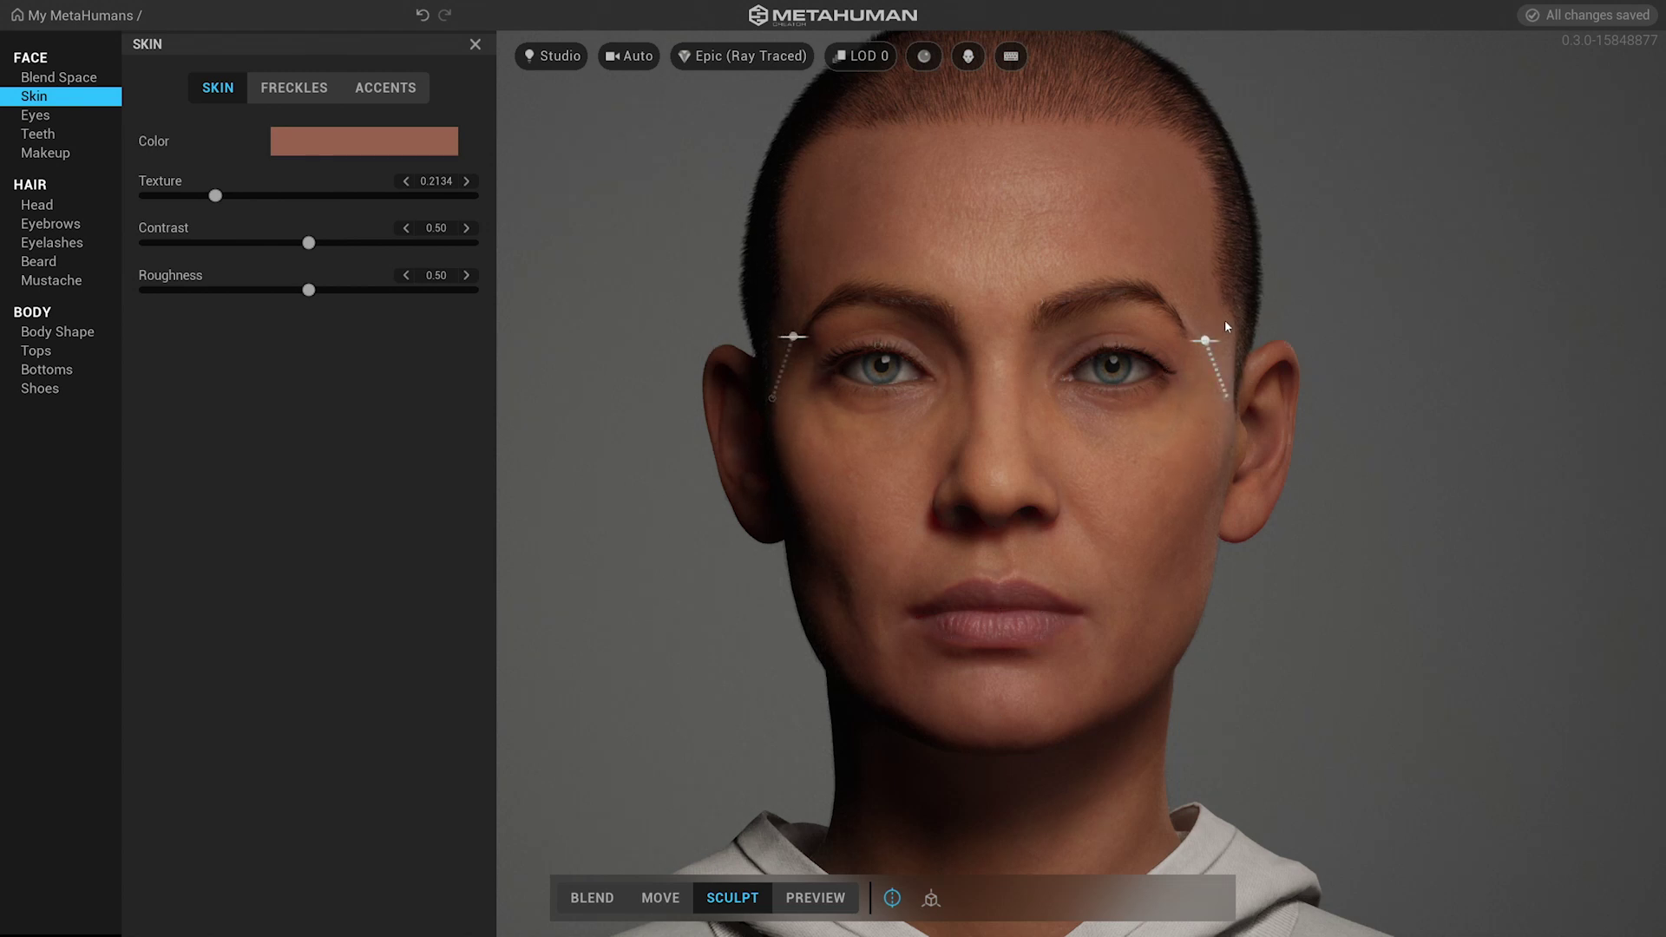
Orbit the sculpt-mode head to side and left-profile views to inspect the landmarks
{"action": "mouse_move", "coordinate": [1225, 326]}
{"action": "left_mouse_down"}
{"action": "mouse_move", "coordinate": [1526, 330]}
{"action": "mouse_move", "coordinate": [1206, 329]}
{"action": "mouse_move", "coordinate": [1185, 388]}
{"action": "left_mouse_up"}
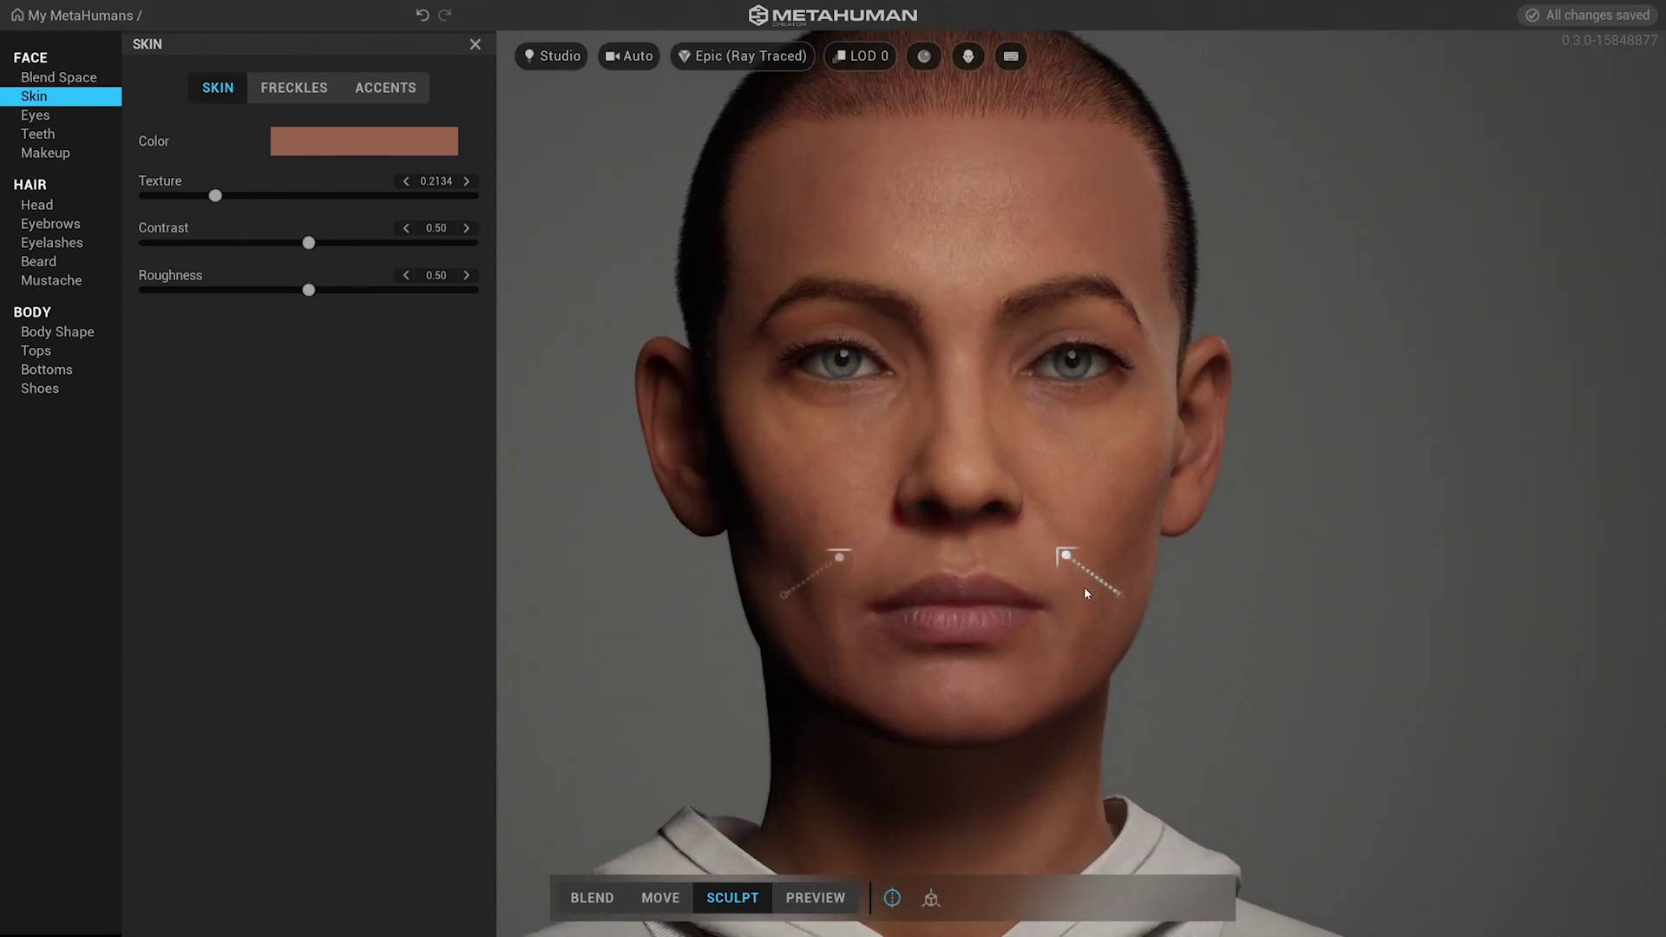
{"action": "left_click_drag", "start_coordinate": [945, 639], "coordinate": [515, 627]}
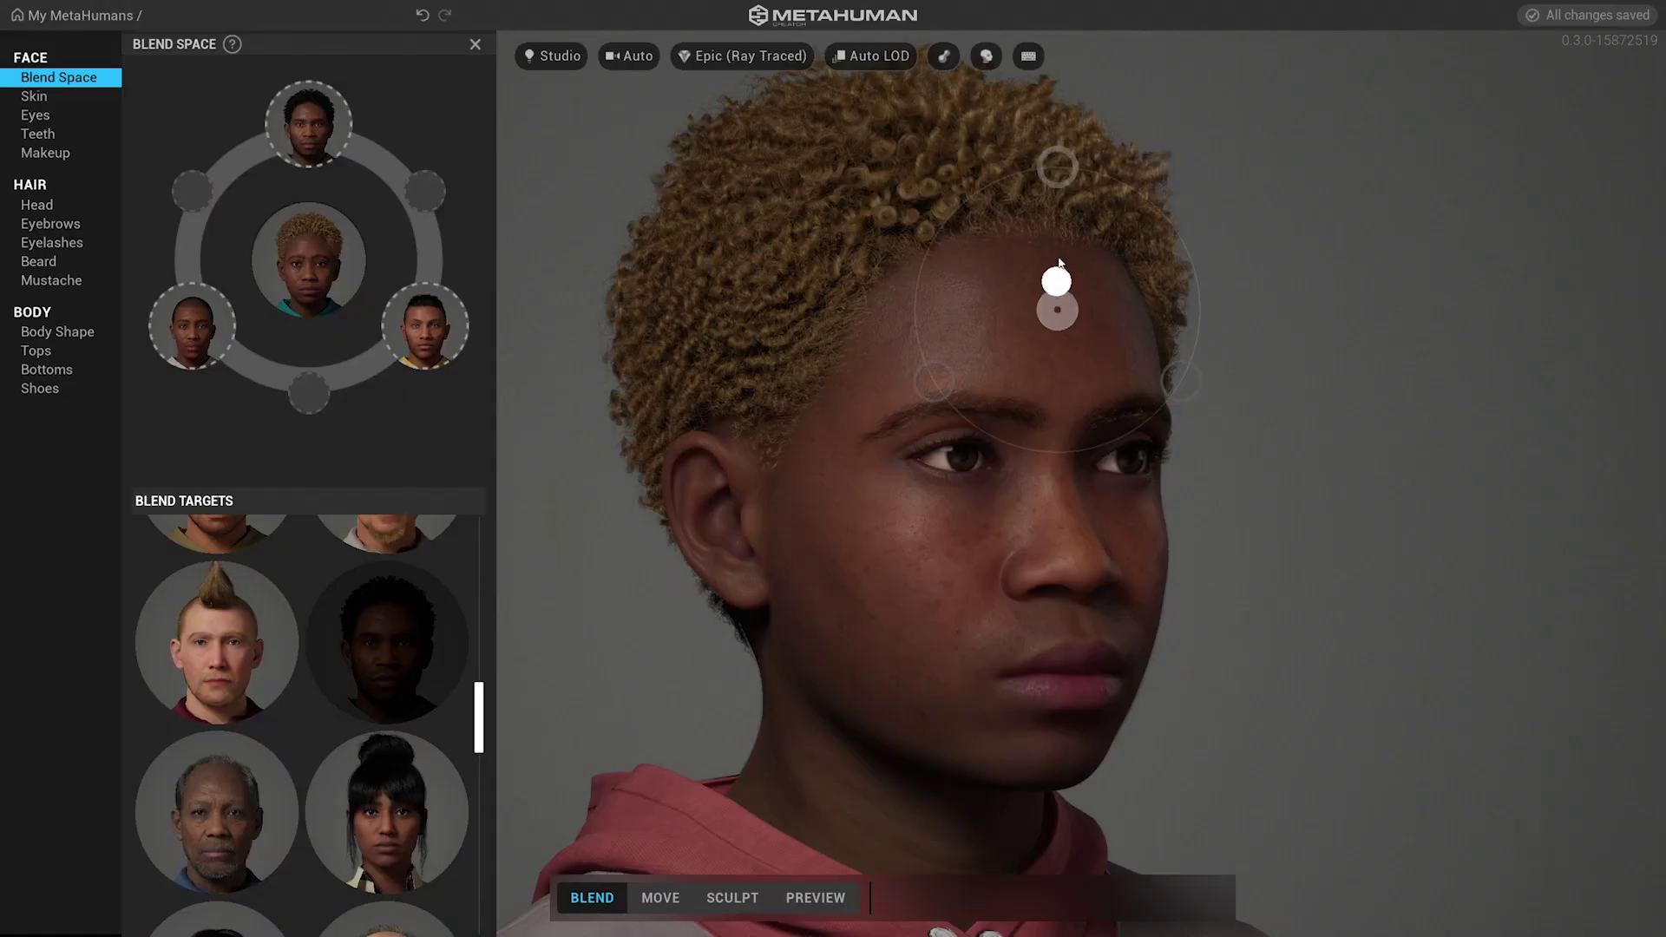
Check the blended curly-haired face from front, three-quarter left and profile views
{"action": "left_click_drag", "start_coordinate": [1052, 164], "coordinate": [851, 520]}
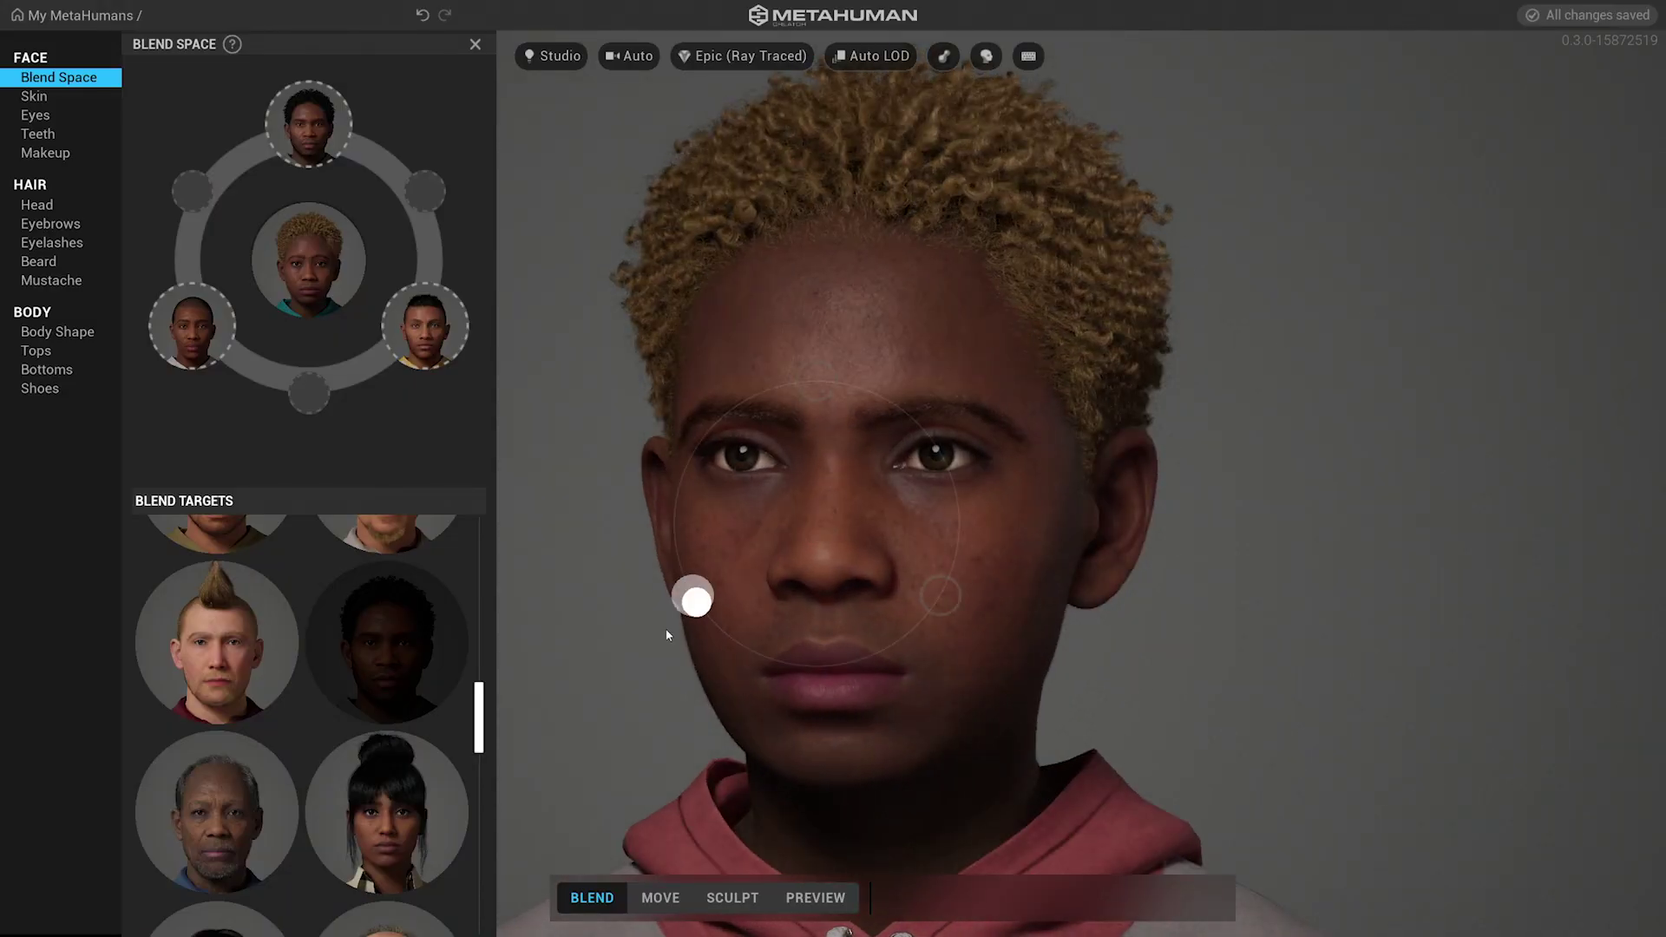
{"action": "left_click_drag", "start_coordinate": [1020, 637], "coordinate": [729, 576]}
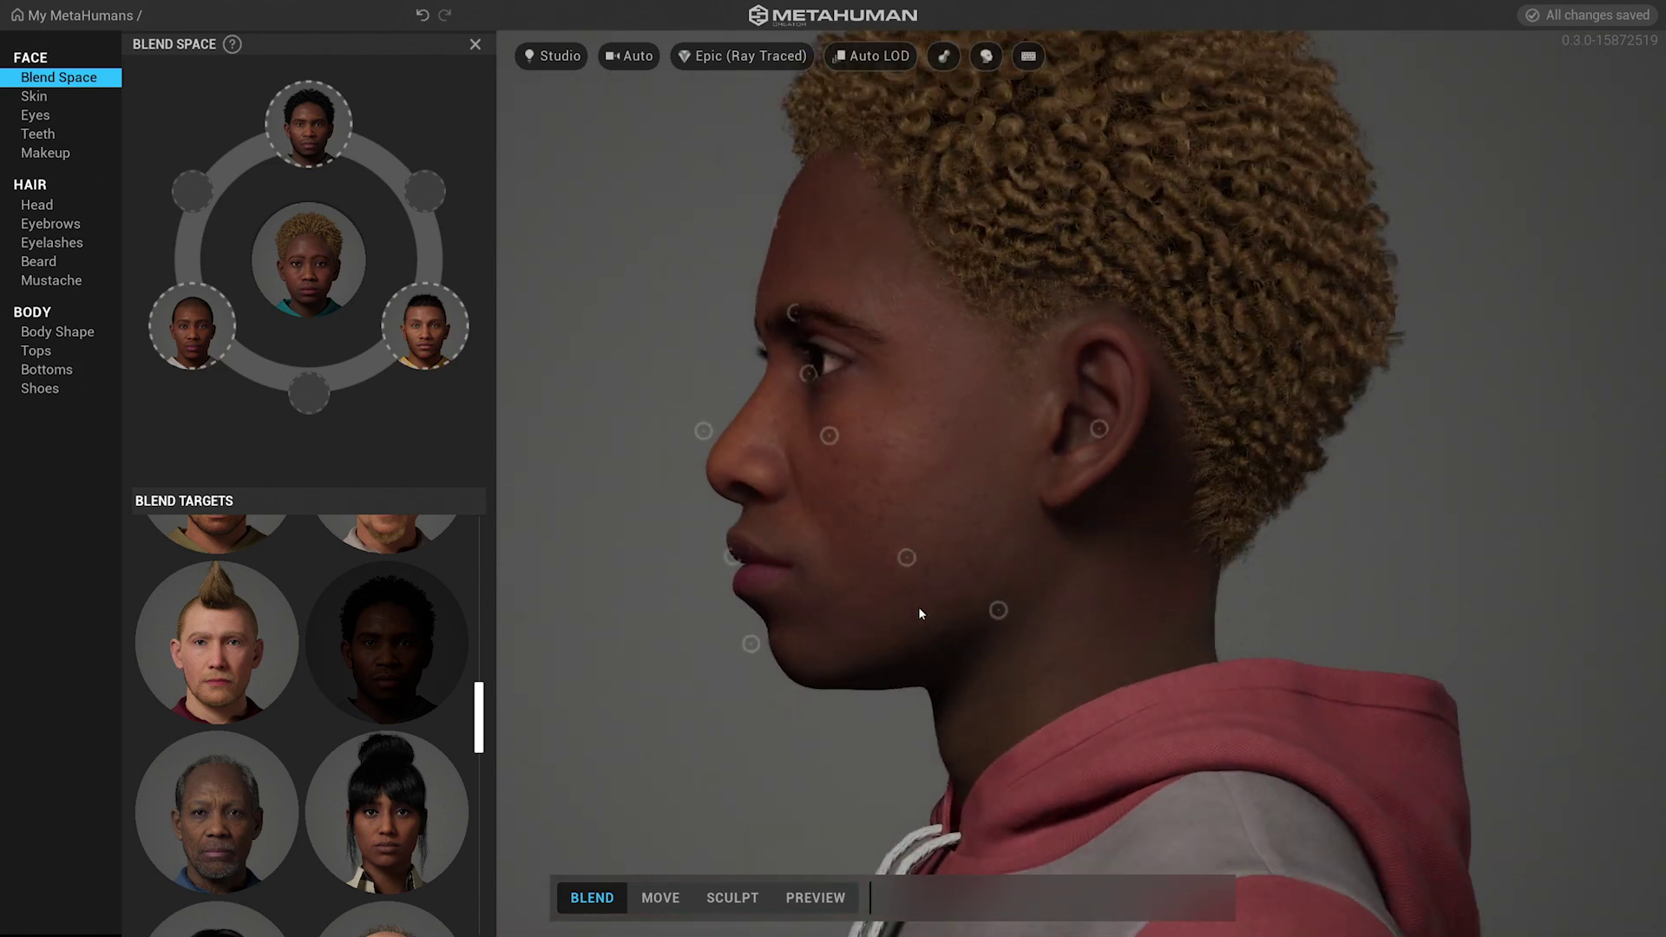
{"action": "left_click_drag", "start_coordinate": [822, 607], "coordinate": [973, 628]}
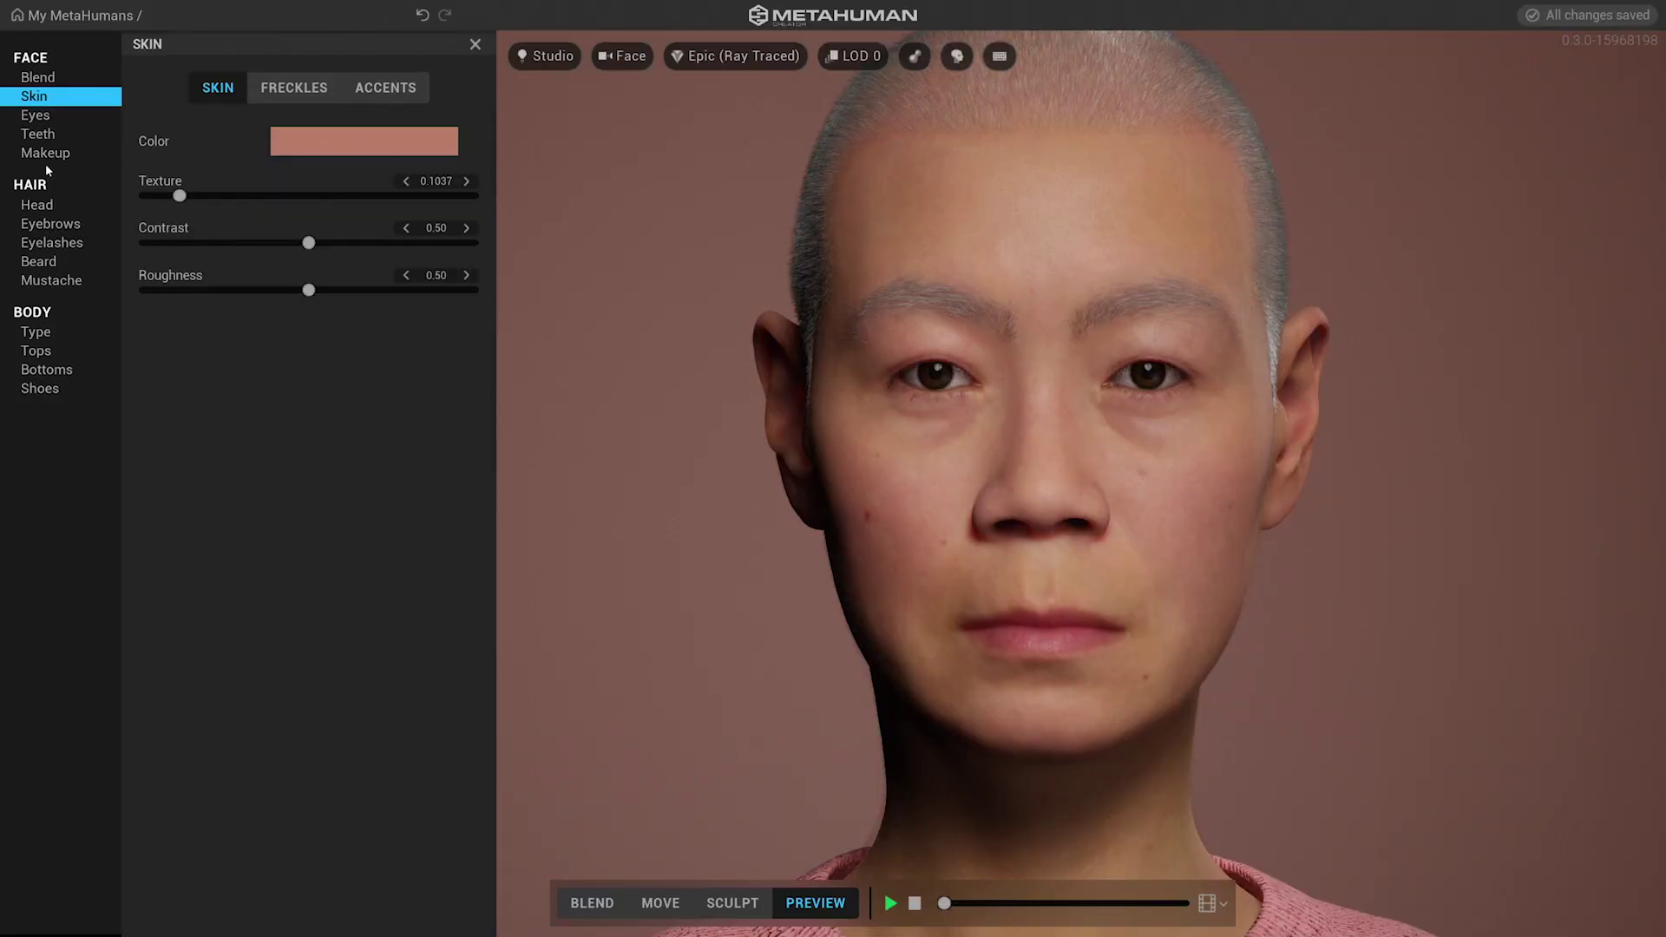
Raise skin Texture to 0.8697 for deep wrinkles and inspect the aged face
{"action": "scroll", "coordinate": [986, 473], "scroll_direction": "up", "scroll_amount": 5}
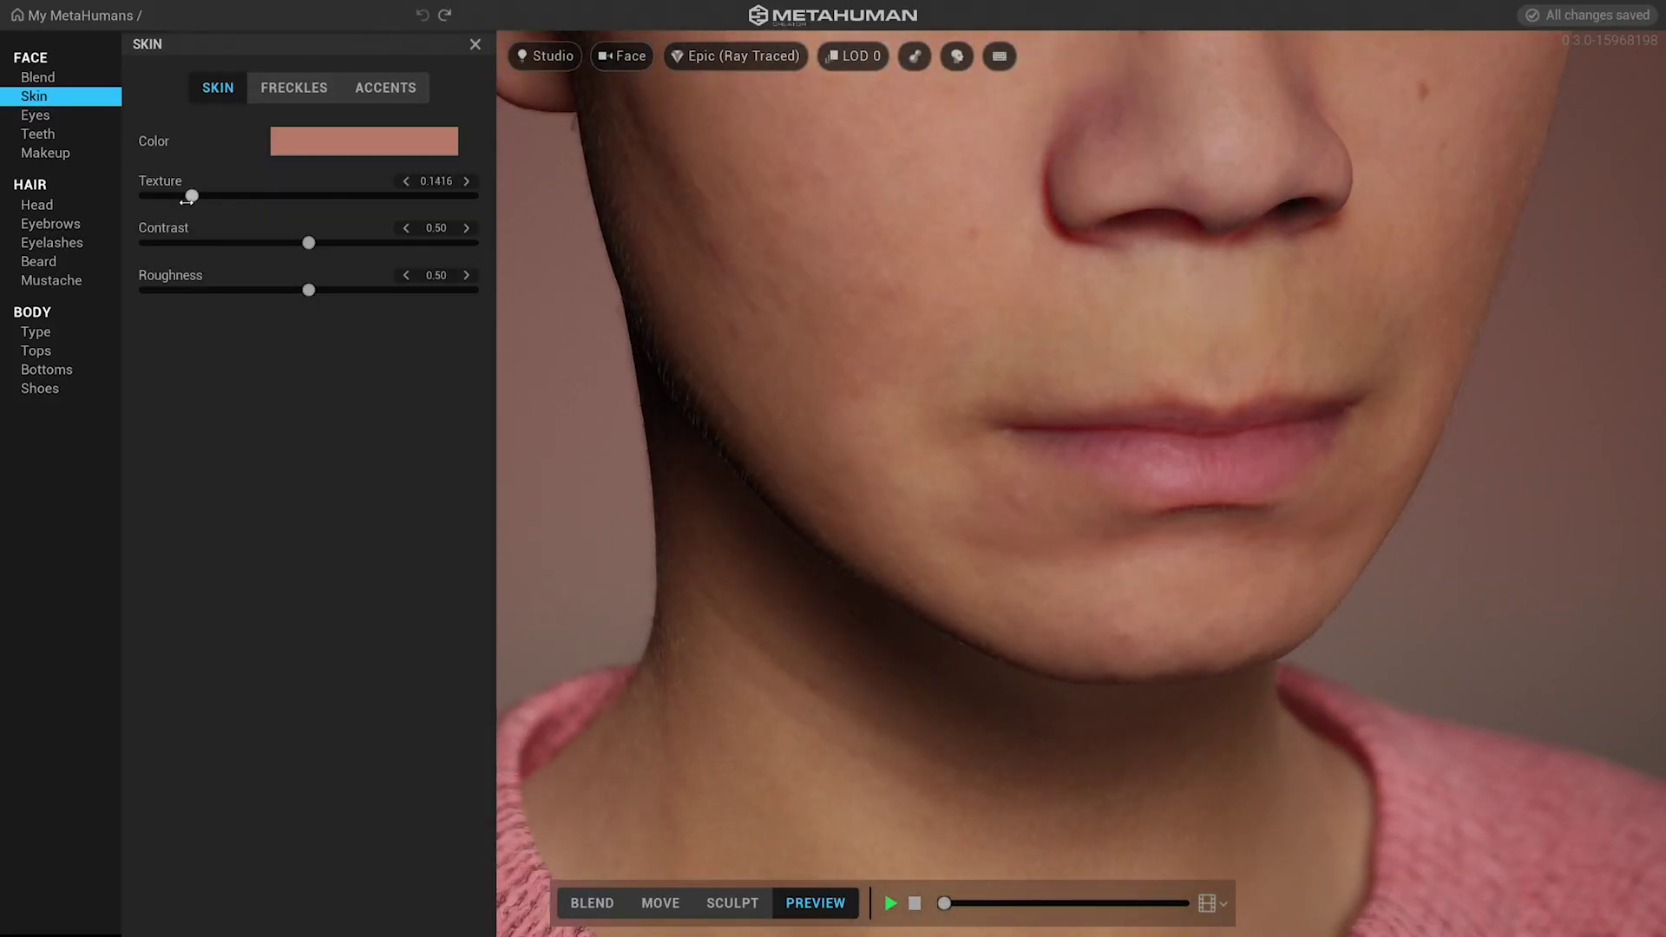
{"action": "left_click_drag", "start_coordinate": [203, 196], "coordinate": [429, 198]}
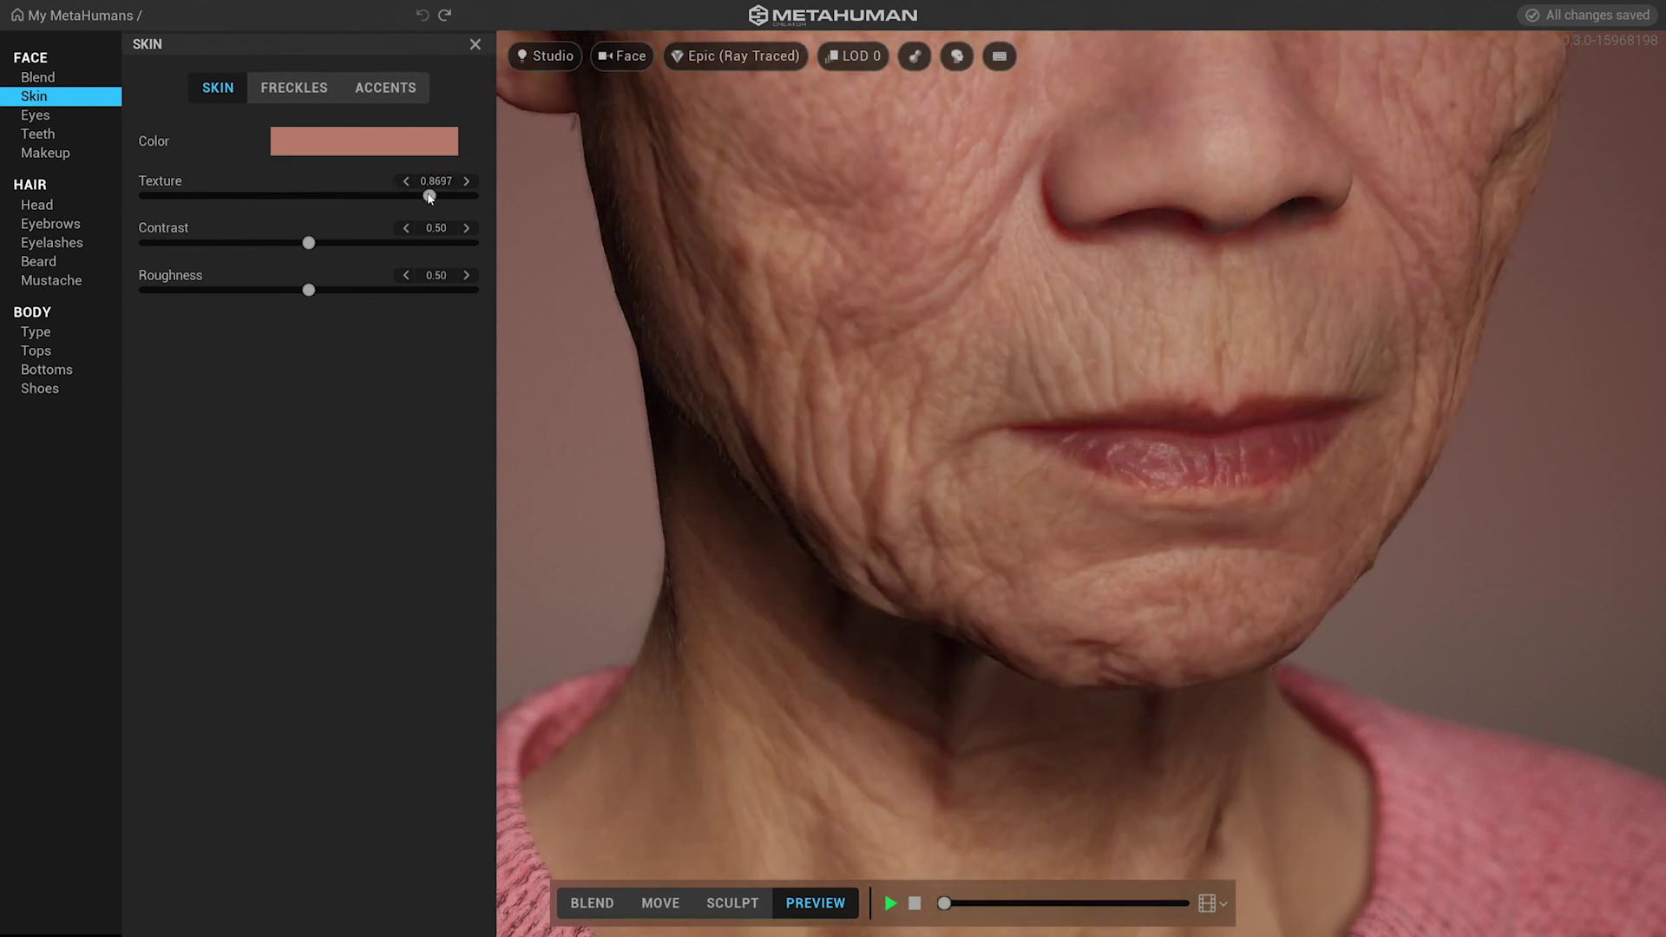
{"action": "scroll", "coordinate": [1018, 425], "scroll_direction": "down", "scroll_amount": 5}
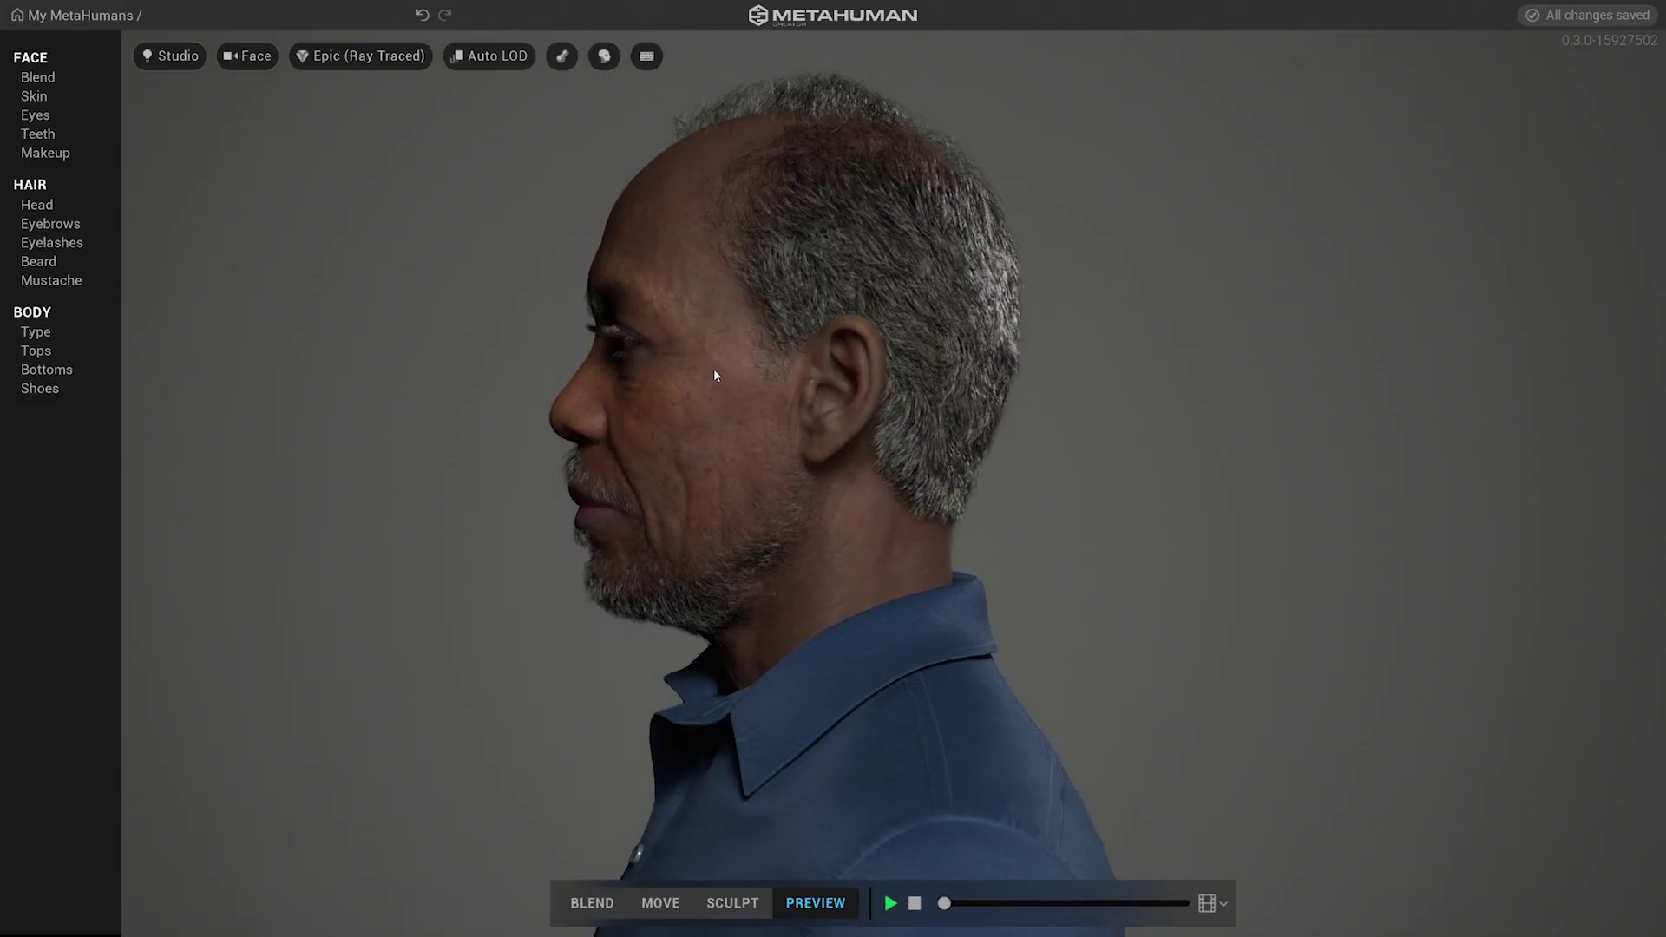
{"action": "left_click_drag", "start_coordinate": [713, 368], "coordinate": [990, 352]}
Step the head preview through LOD 0, 1, 2 and 7
{"action": "scroll", "coordinate": [893, 565], "scroll_direction": "up", "scroll_amount": 5}
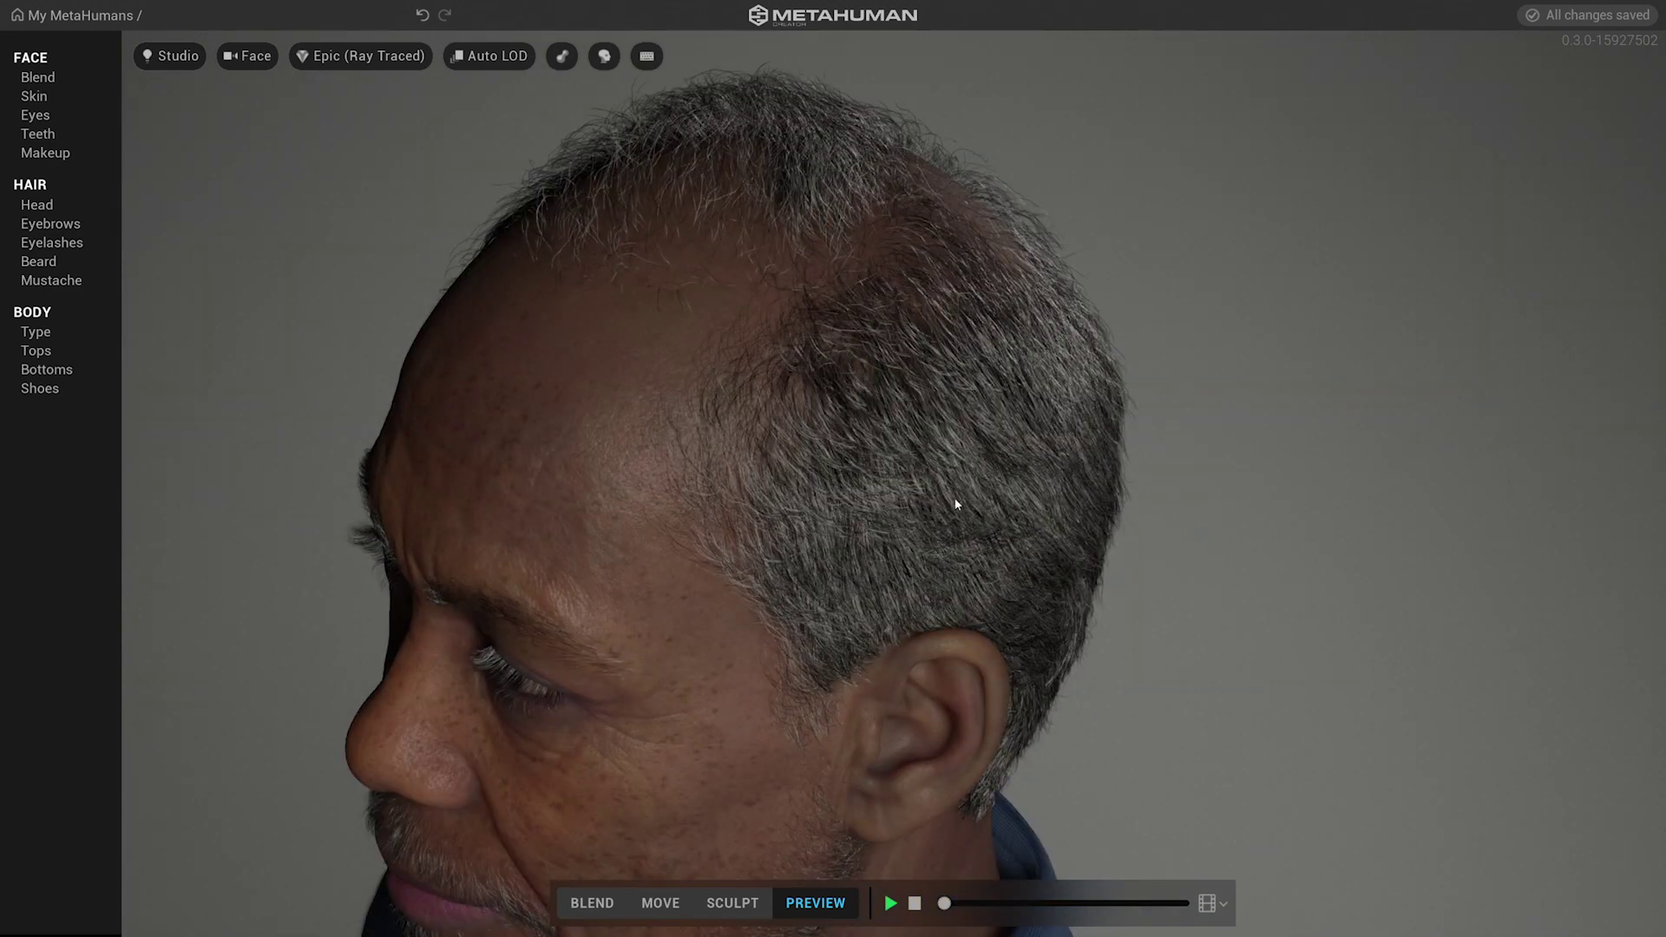
{"action": "left_click_drag", "start_coordinate": [940, 521], "coordinate": [1048, 415]}
{"action": "scroll", "coordinate": [1048, 414], "scroll_direction": "up", "scroll_amount": 6}
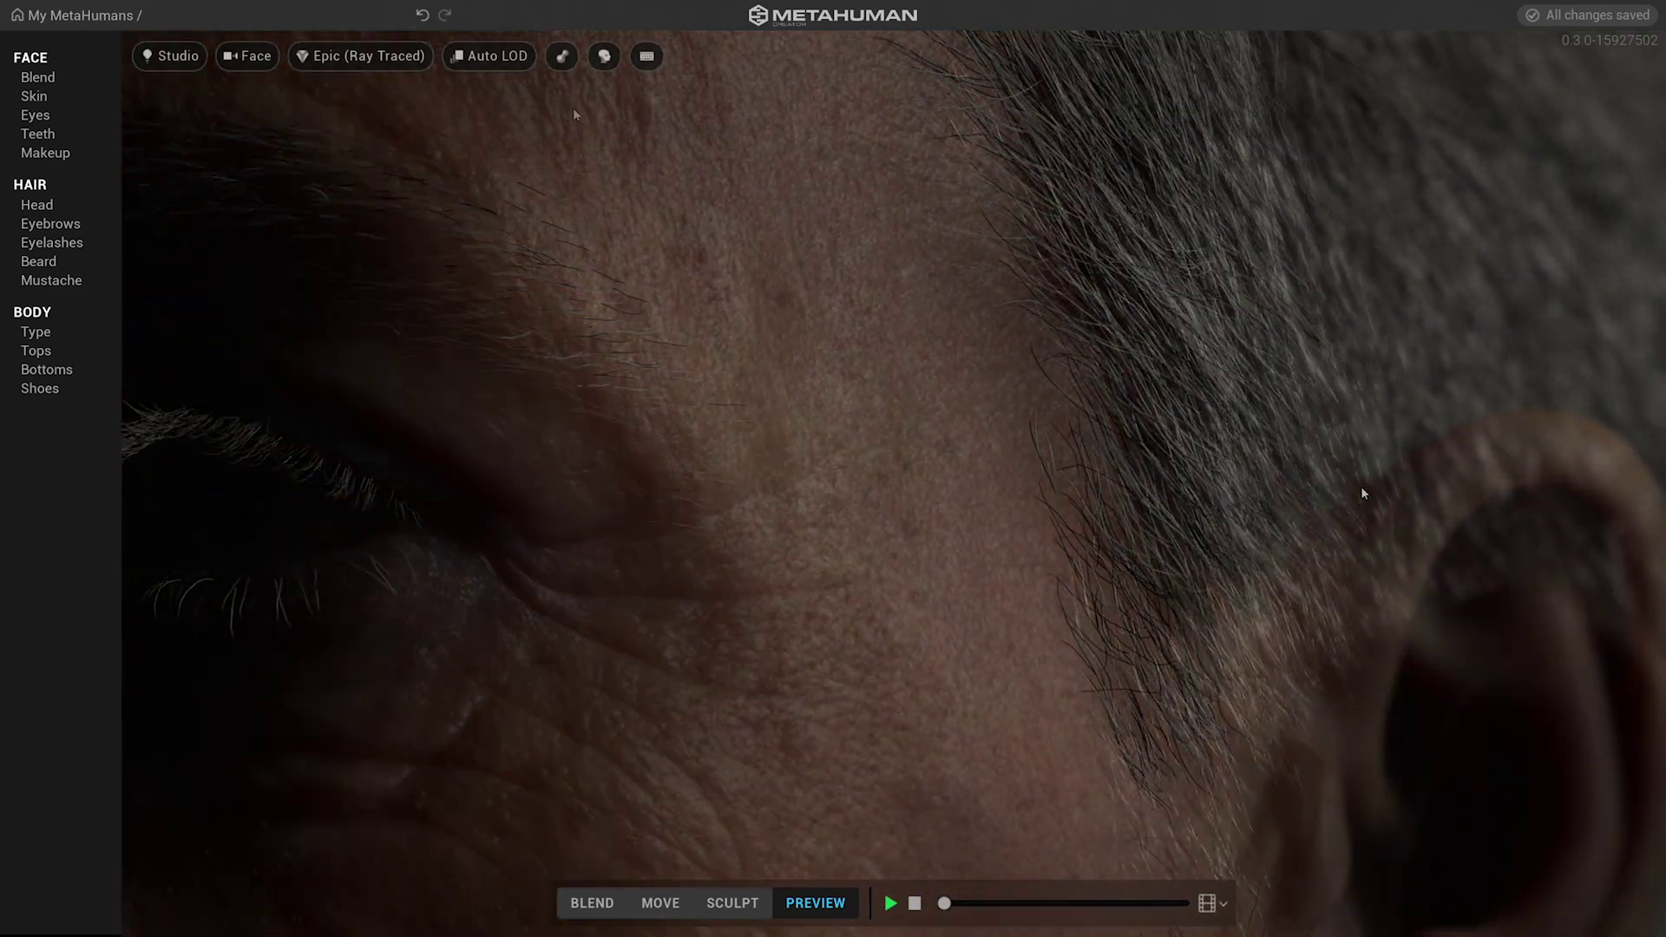
{"action": "left_click", "coordinate": [495, 57]}
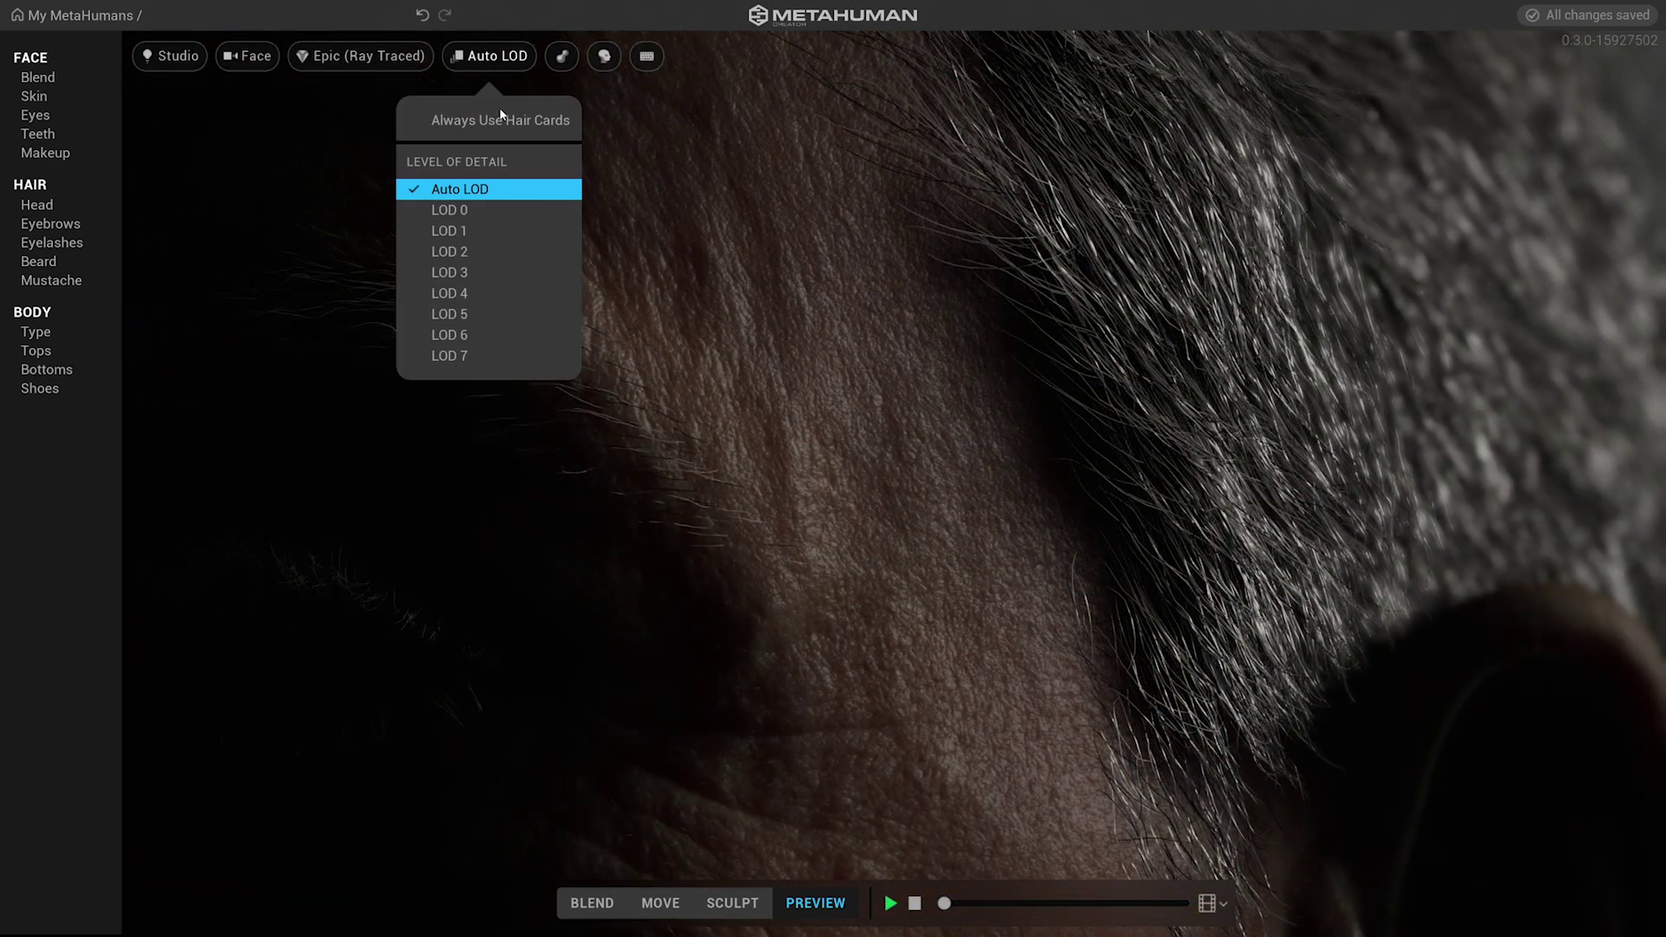
{"action": "left_click", "coordinate": [468, 57]}
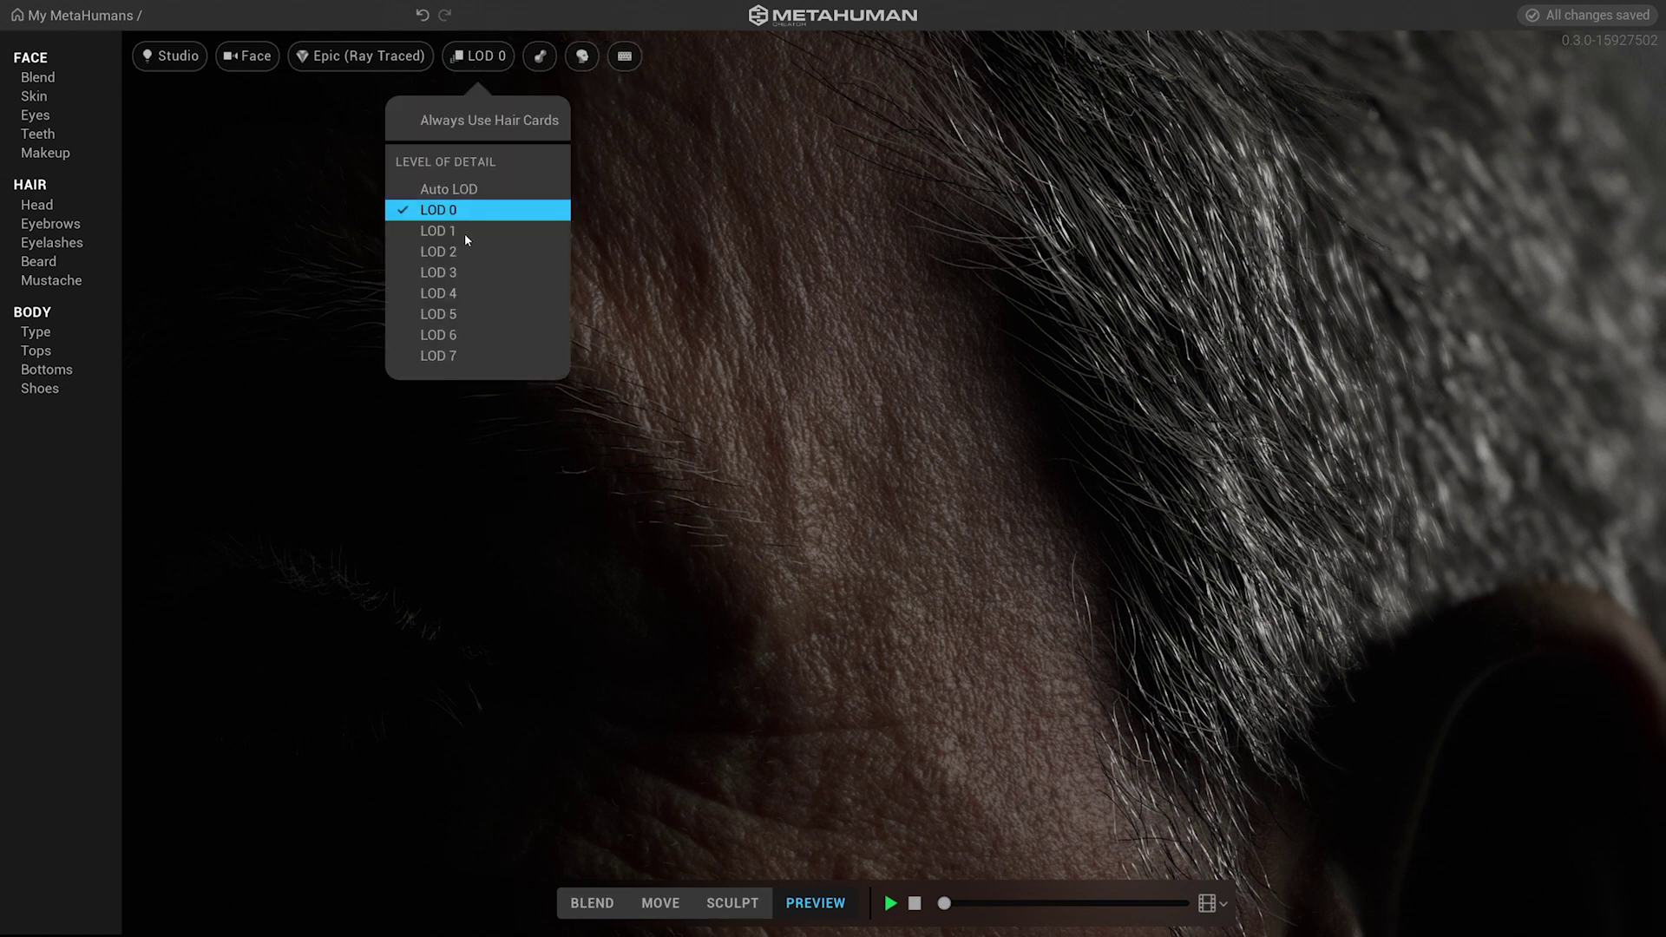
{"action": "left_click", "coordinate": [465, 231]}
{"action": "left_click", "coordinate": [500, 61]}
{"action": "left_click", "coordinate": [462, 252]}
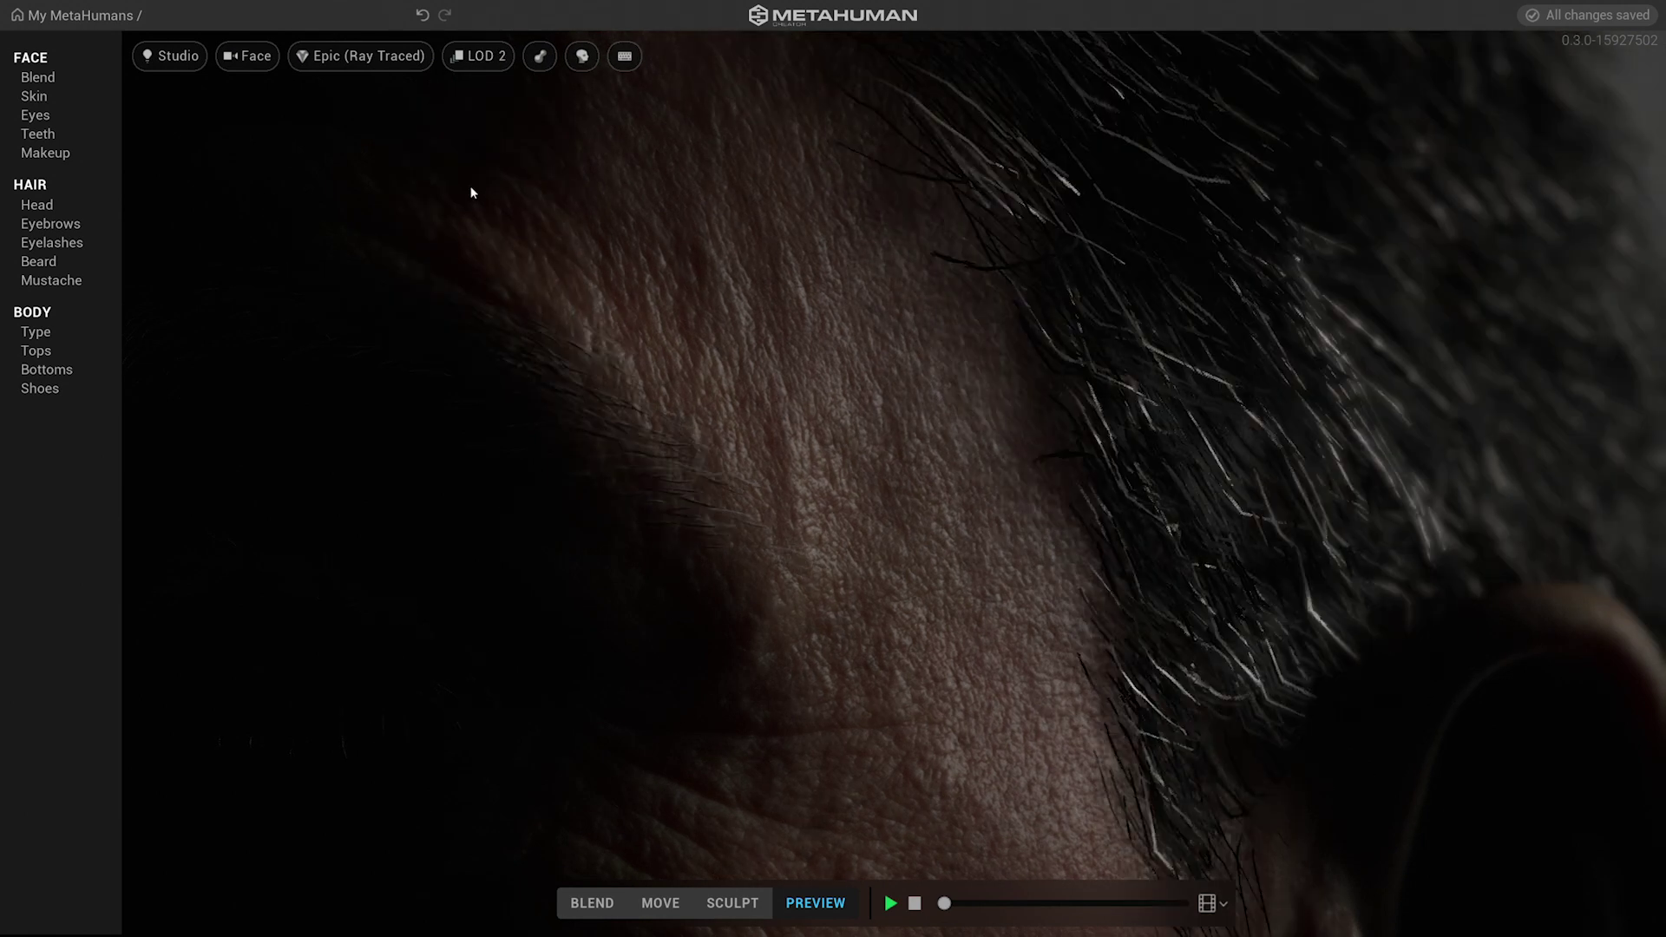
{"action": "left_click", "coordinate": [485, 62]}
{"action": "left_click", "coordinate": [464, 351]}
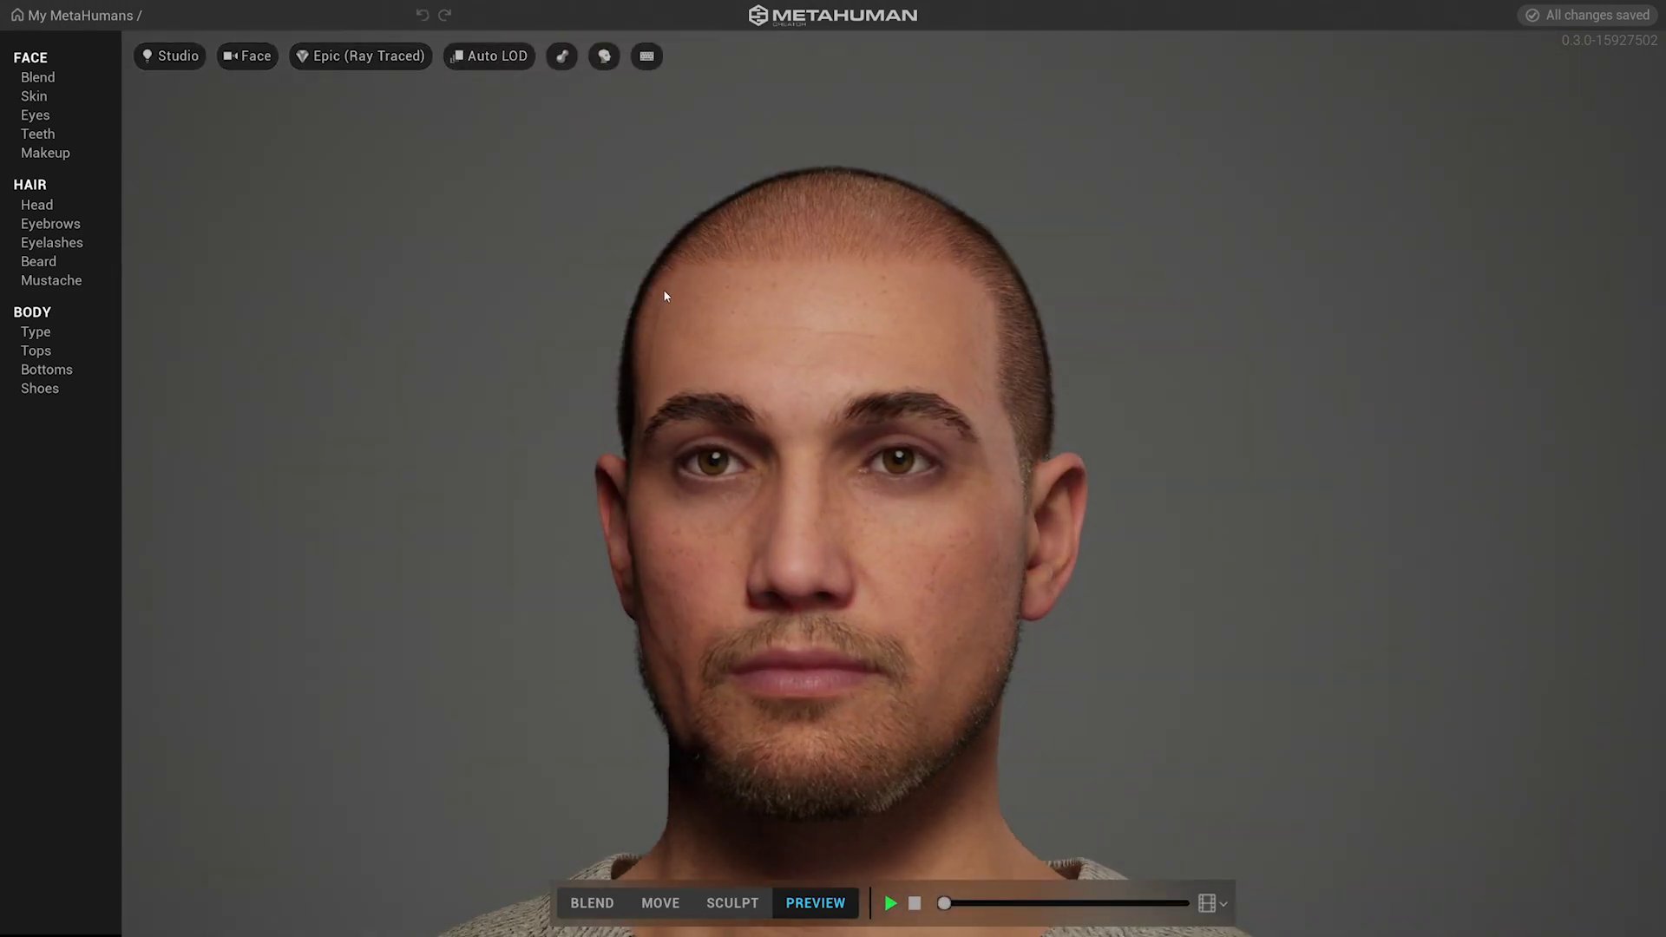
View his left side while stepping through LOD 1, 2, 6 and 7 again
{"action": "left_click_drag", "start_coordinate": [669, 290], "coordinate": [612, 305]}
{"action": "left_click", "coordinate": [507, 61]}
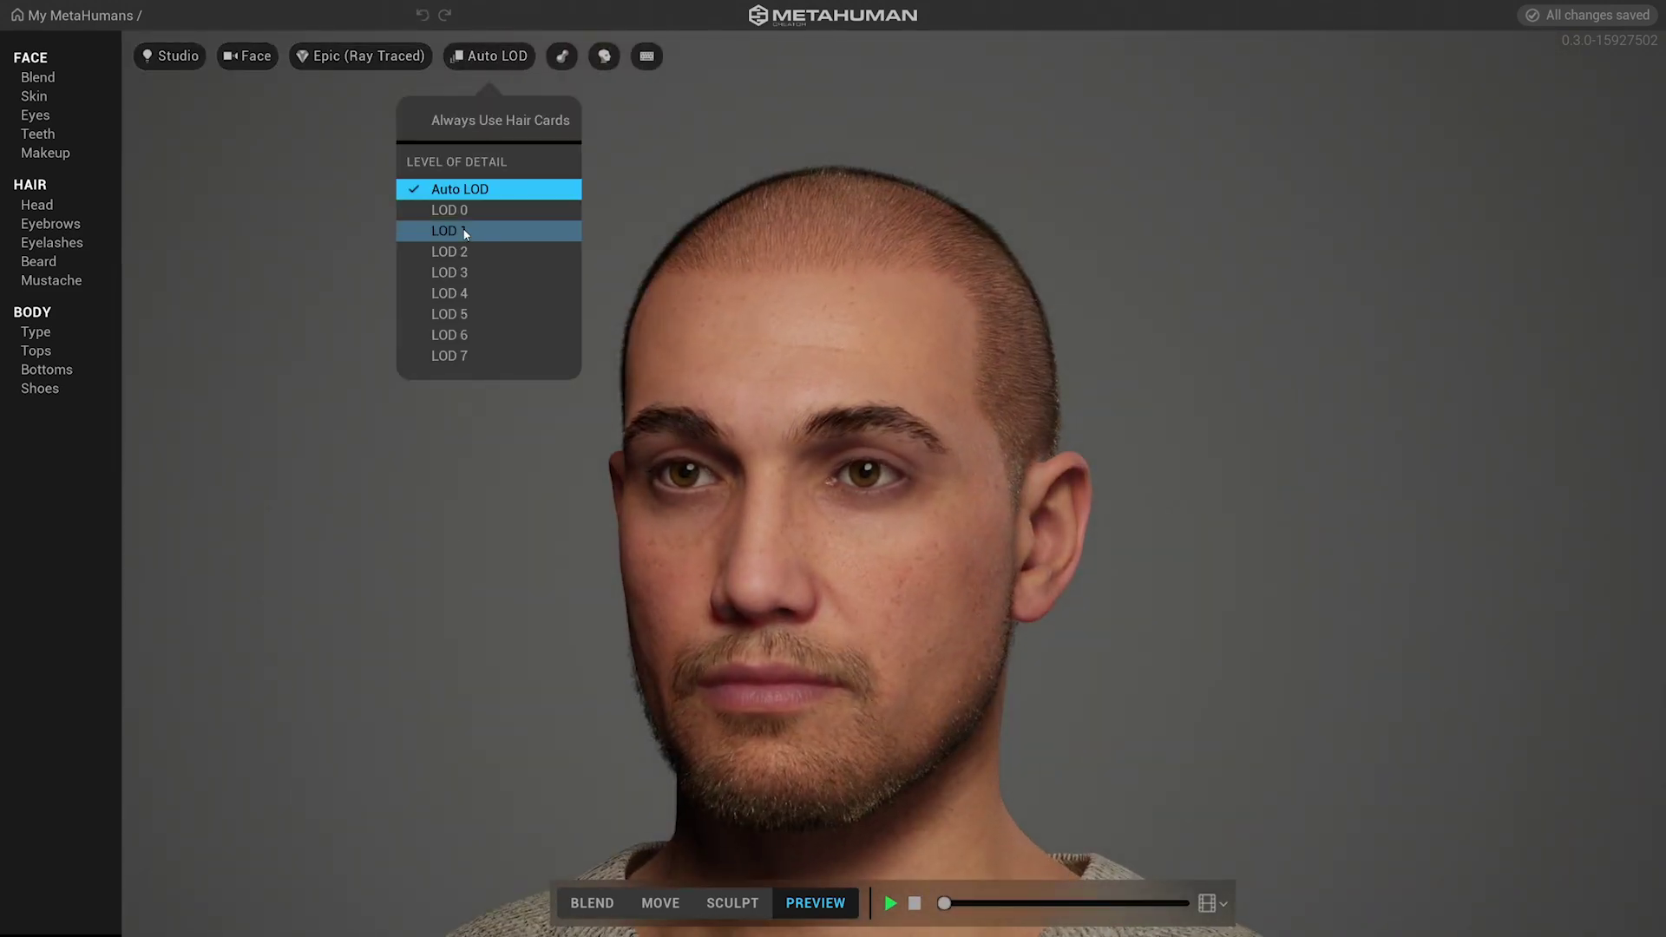
{"action": "left_click", "coordinate": [480, 61]}
{"action": "left_click", "coordinate": [440, 251]}
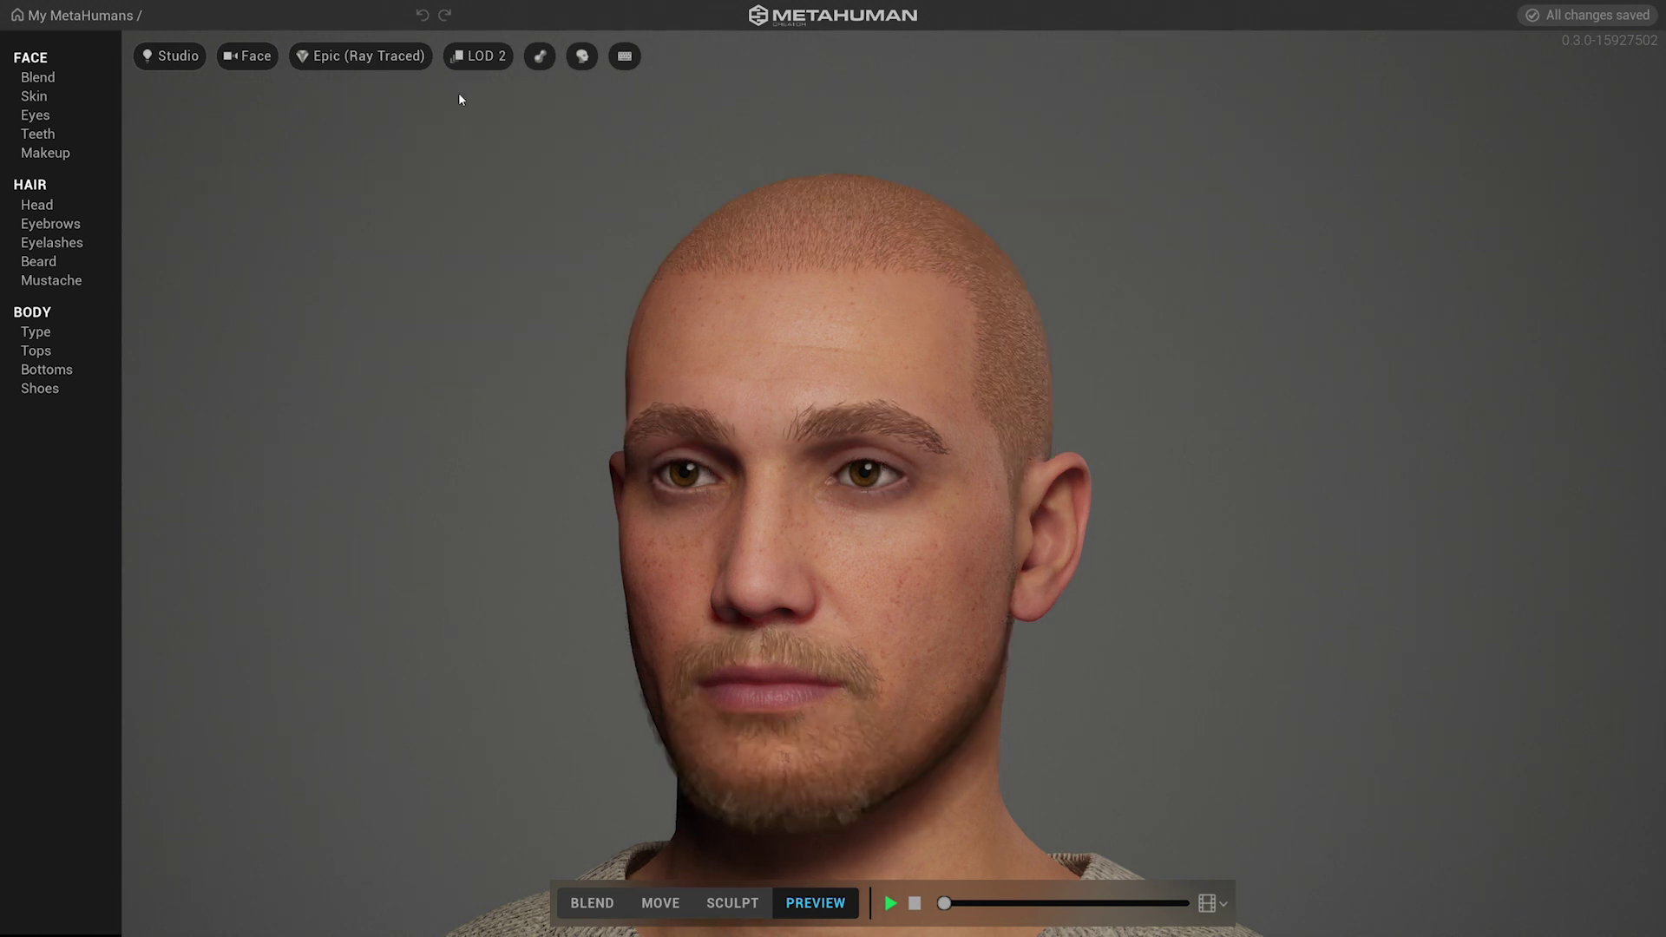
{"action": "left_click", "coordinate": [478, 56]}
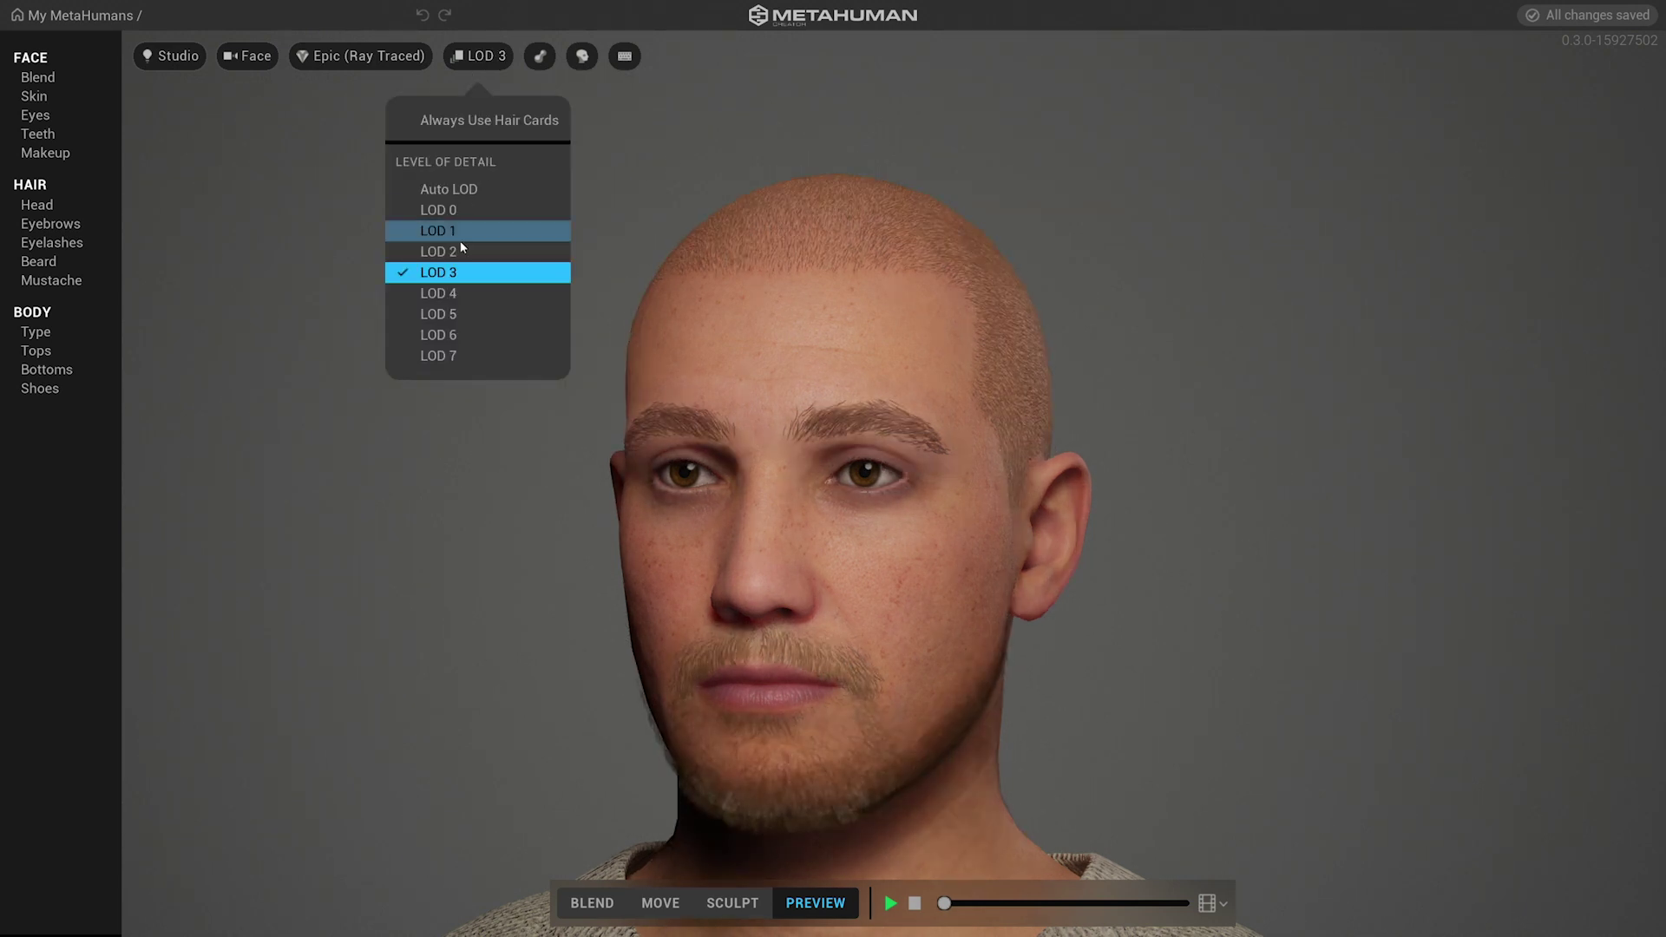
{"action": "left_click", "coordinate": [448, 336]}
{"action": "left_click", "coordinate": [480, 59]}
{"action": "left_click", "coordinate": [444, 355]}
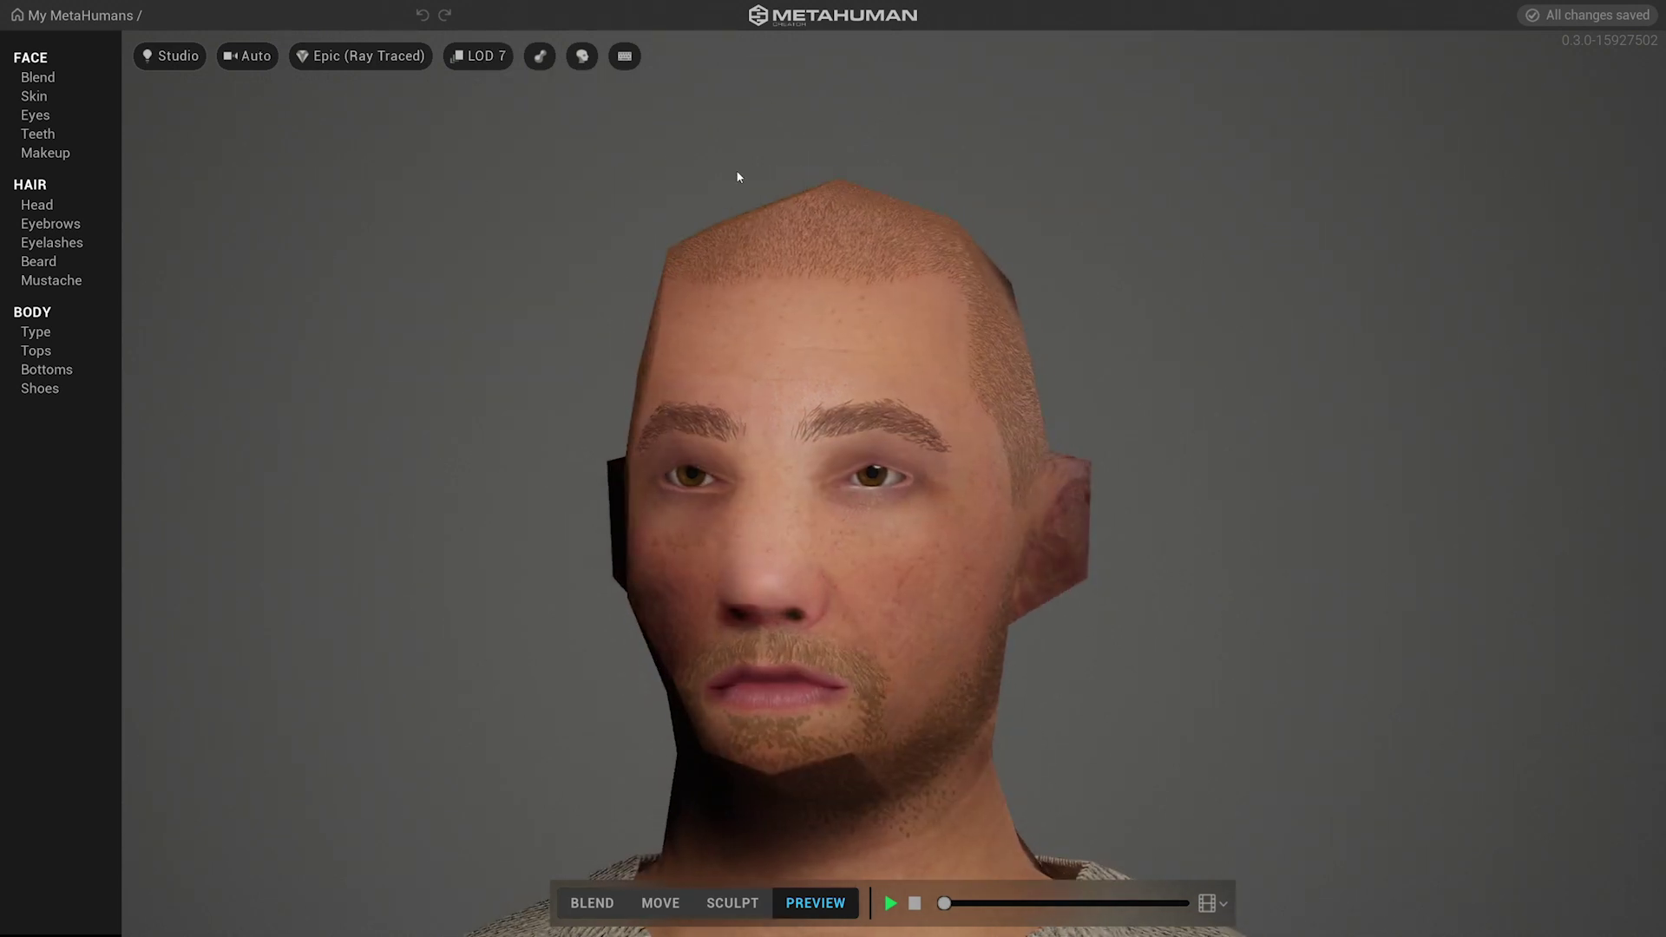
{"action": "scroll", "coordinate": [738, 177], "scroll_direction": "down", "scroll_amount": 5}
{"action": "left_click", "coordinate": [478, 56]}
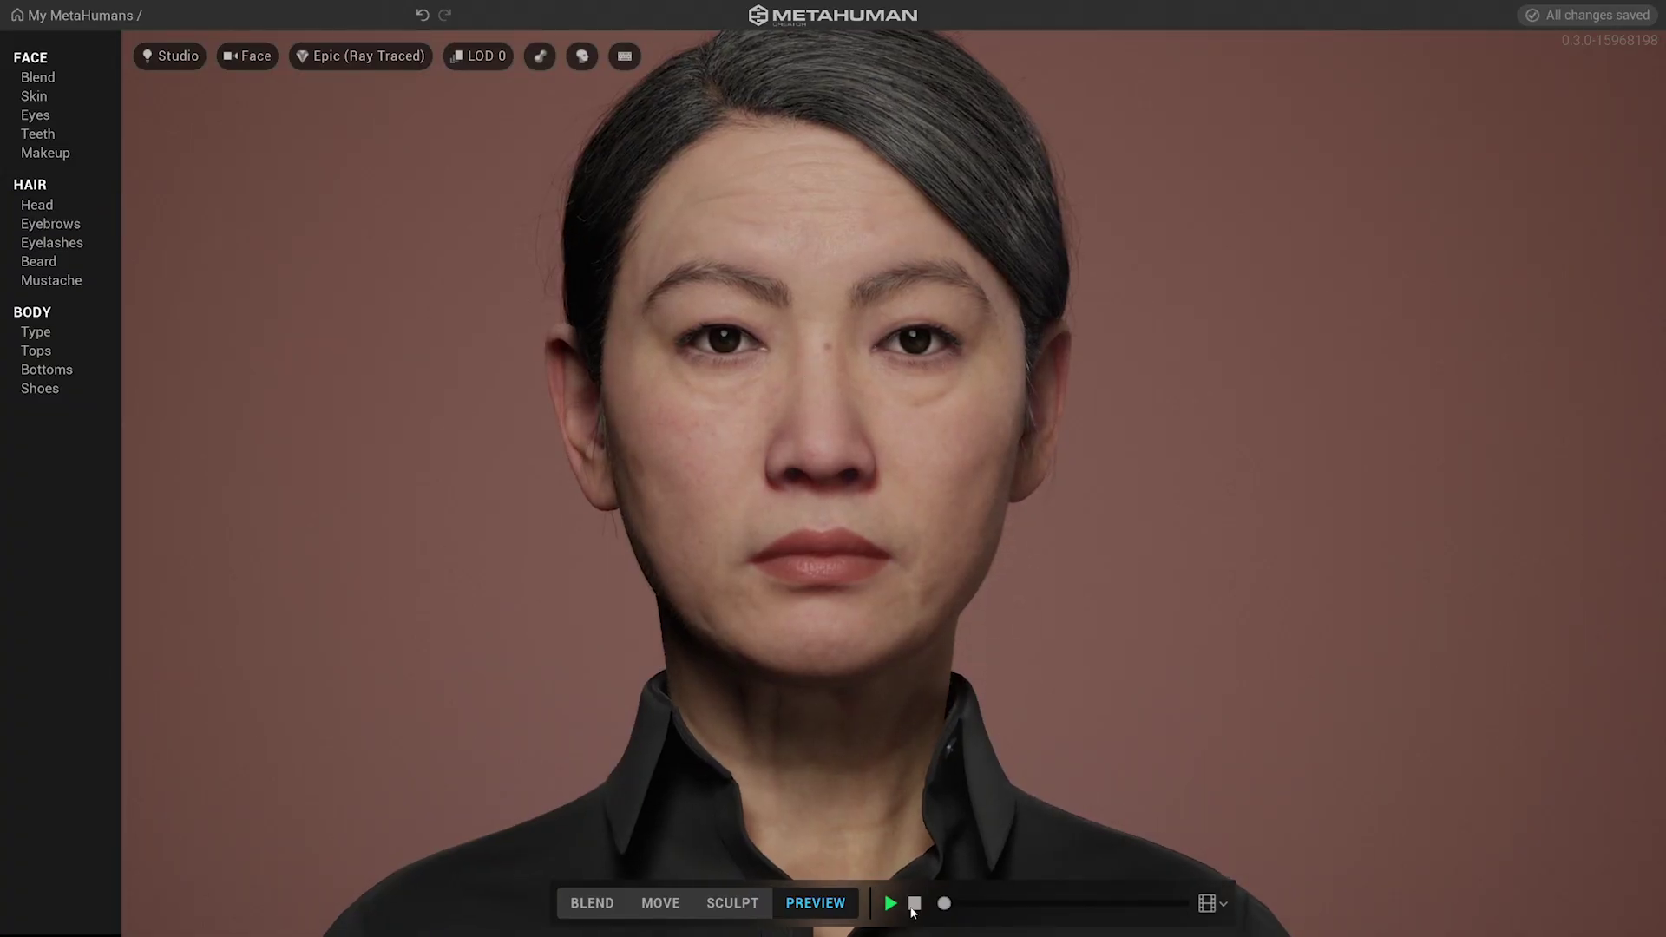
Start the facial animation preview on the grey-haired woman from the timeline bar
{"action": "left_click", "coordinate": [890, 904]}
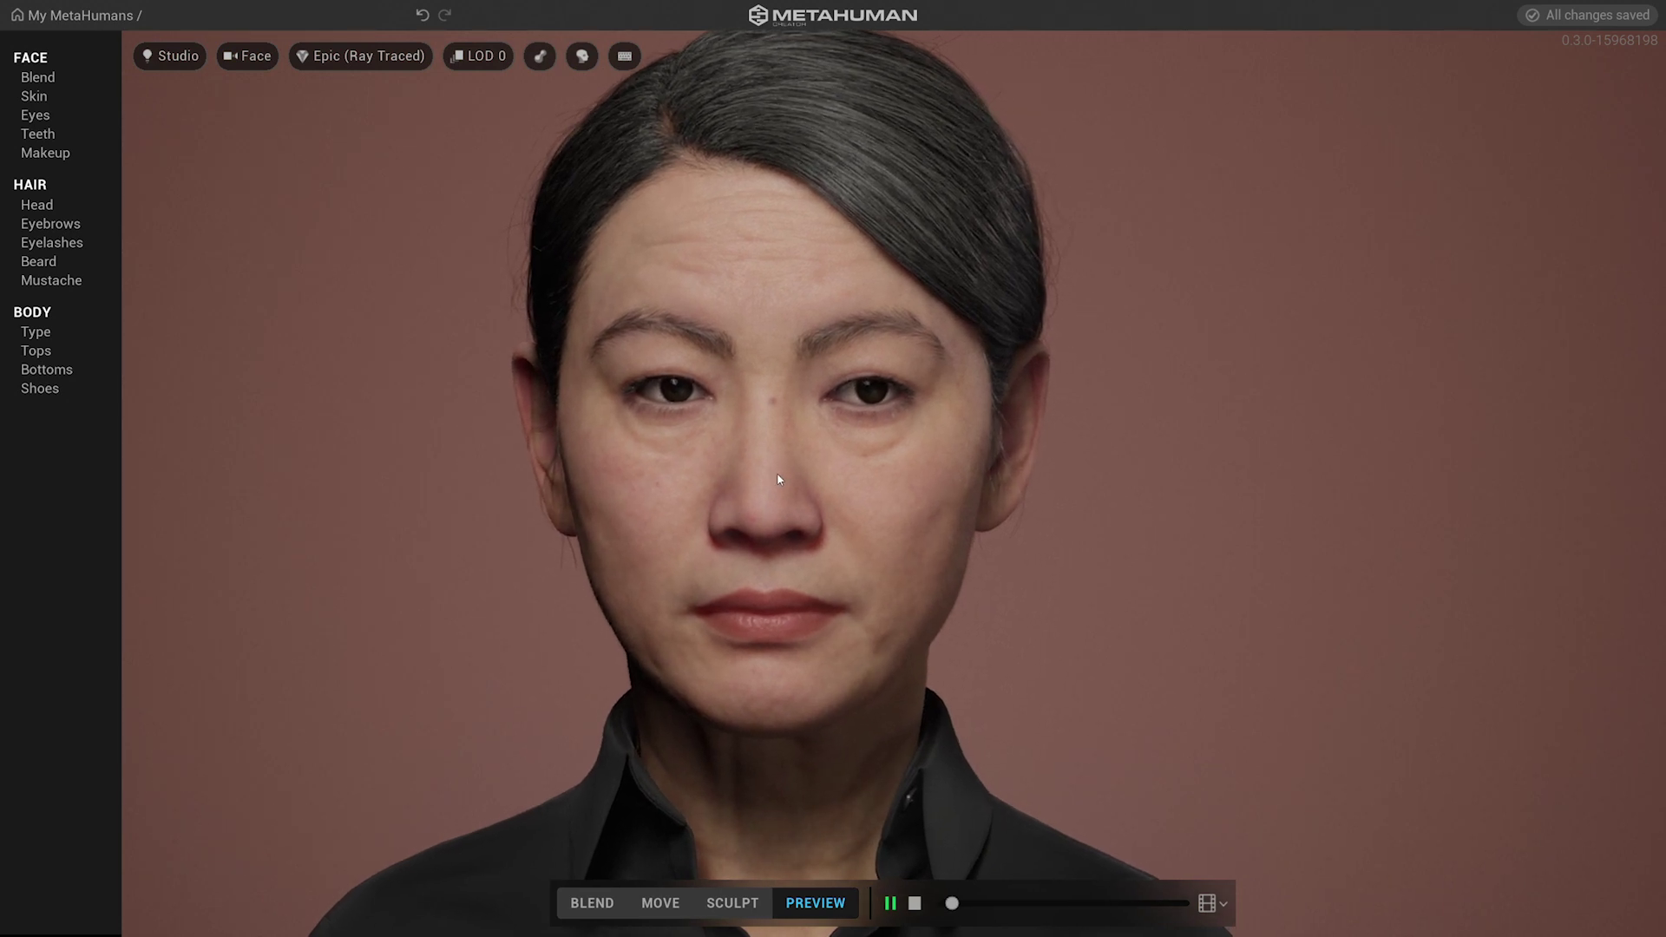